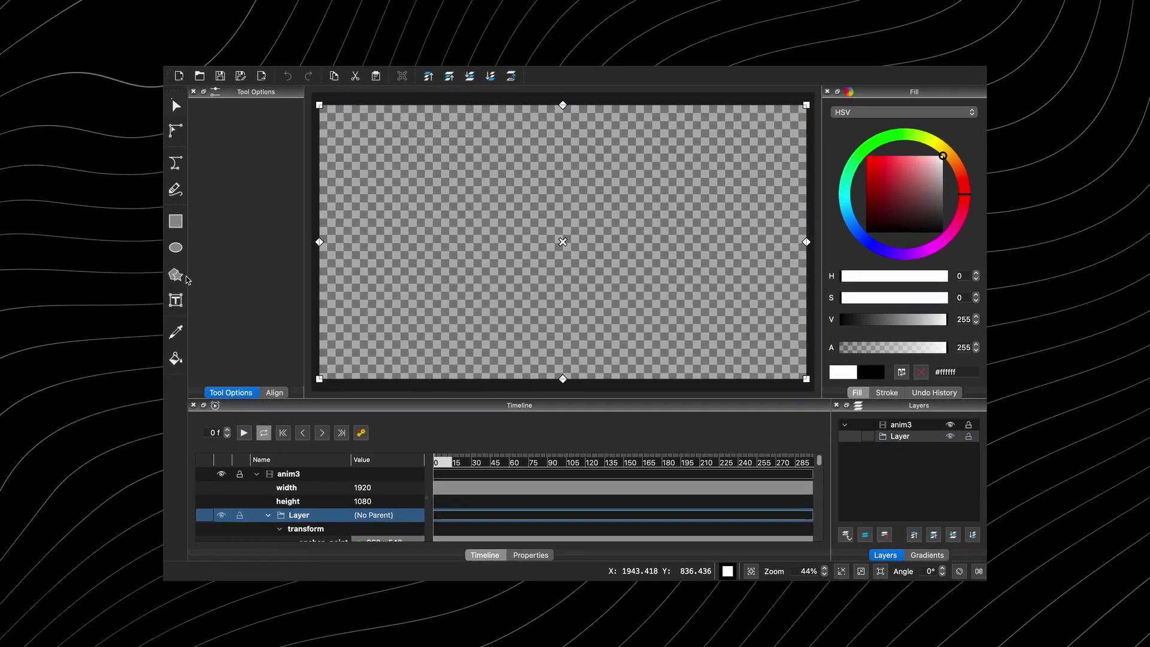
{"action": "left_click", "coordinate": [165, 273]}
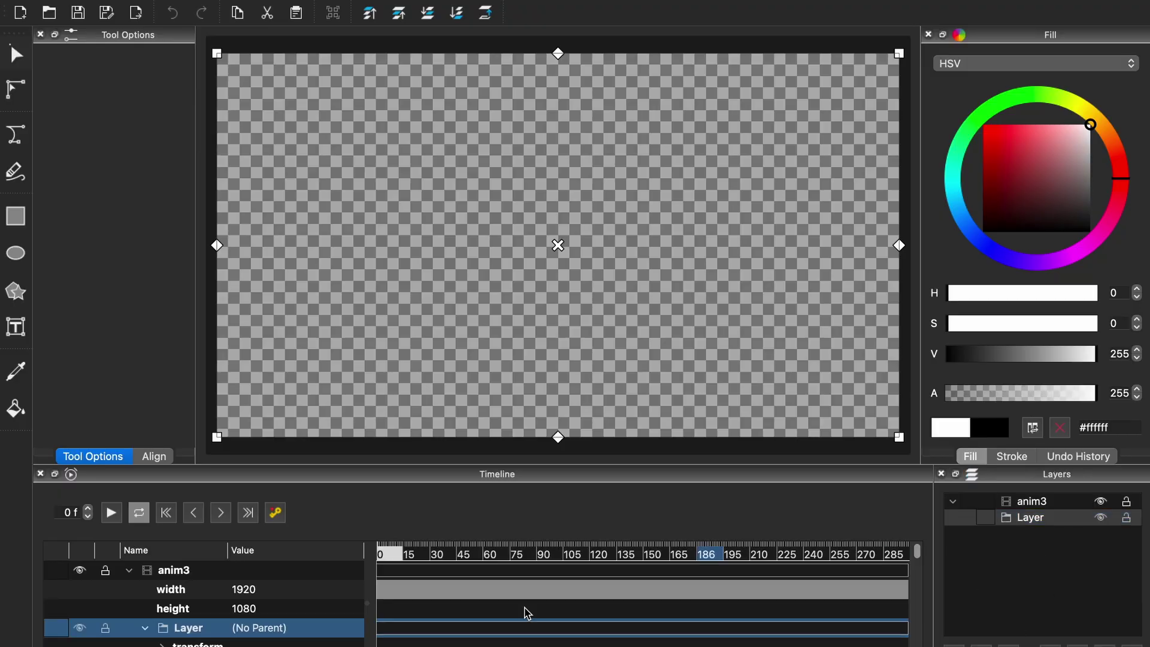
{"action": "scroll", "coordinate": [295, 618], "scroll_direction": "down", "scroll_amount": 1}
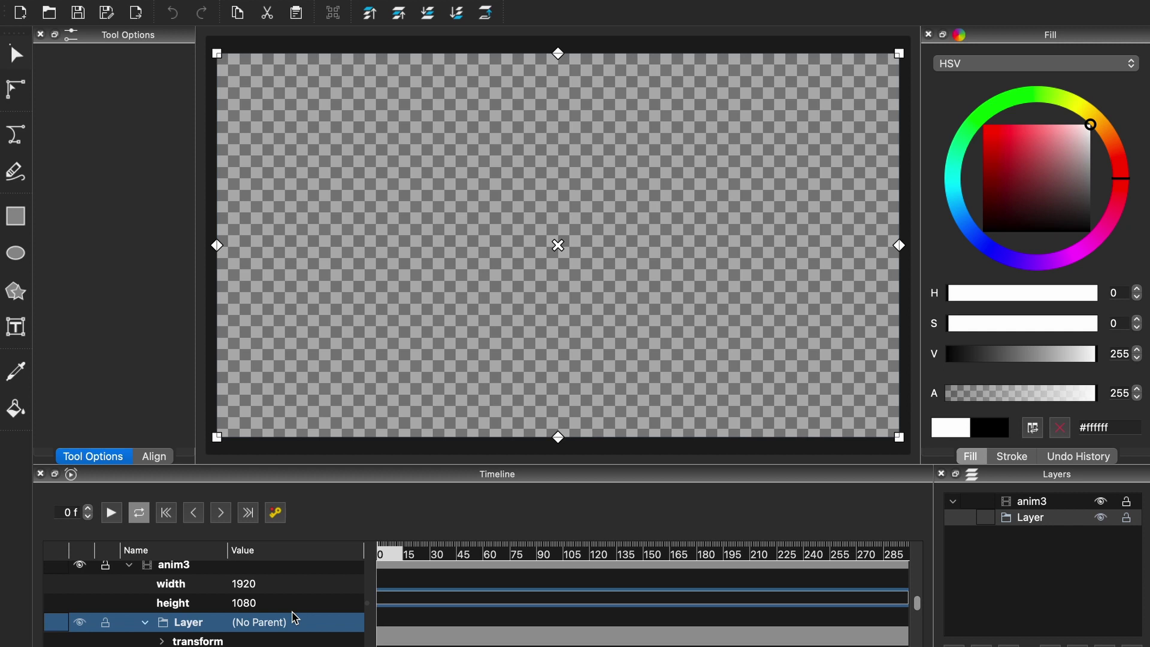
{"action": "scroll", "coordinate": [296, 617], "scroll_direction": "down", "scroll_amount": 1}
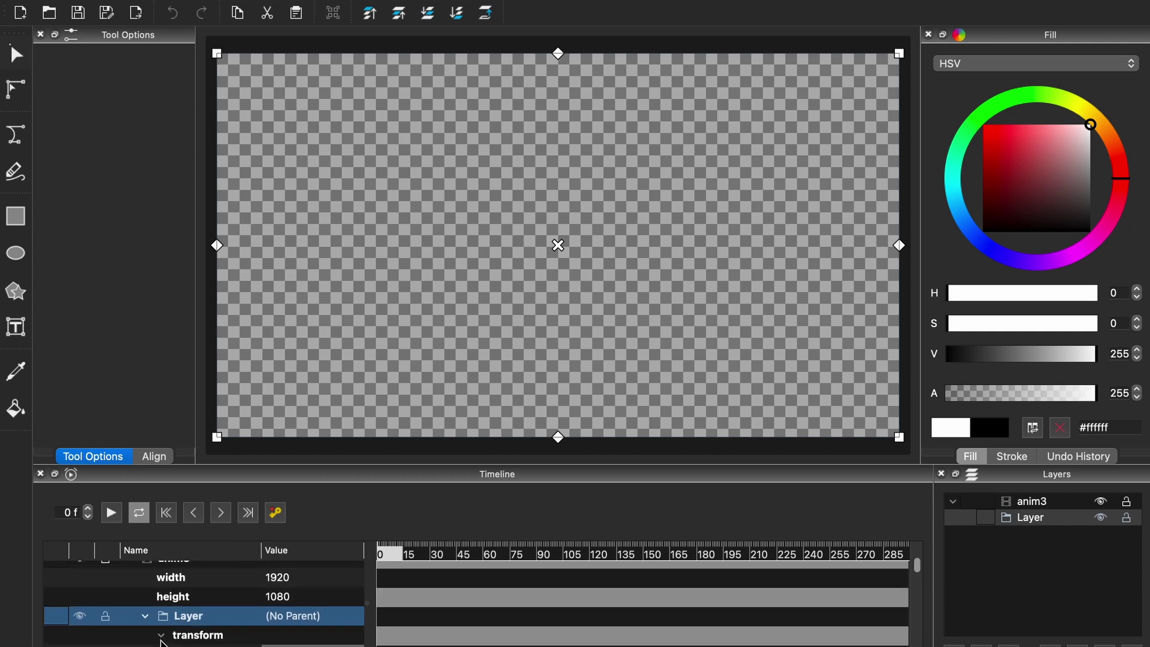
{"action": "scroll", "coordinate": [162, 643], "scroll_direction": "up", "scroll_amount": 2}
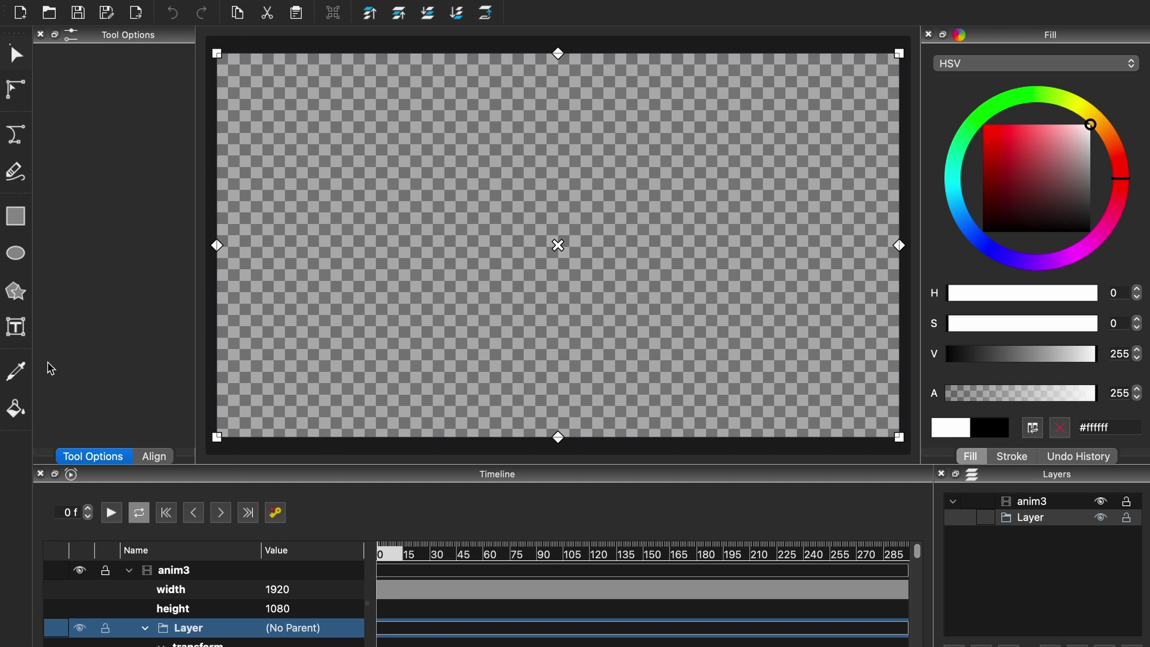
Draw a white five-point star near the canvas's left edge, zooming the view in and out
{"action": "left_click", "coordinate": [12, 296]}
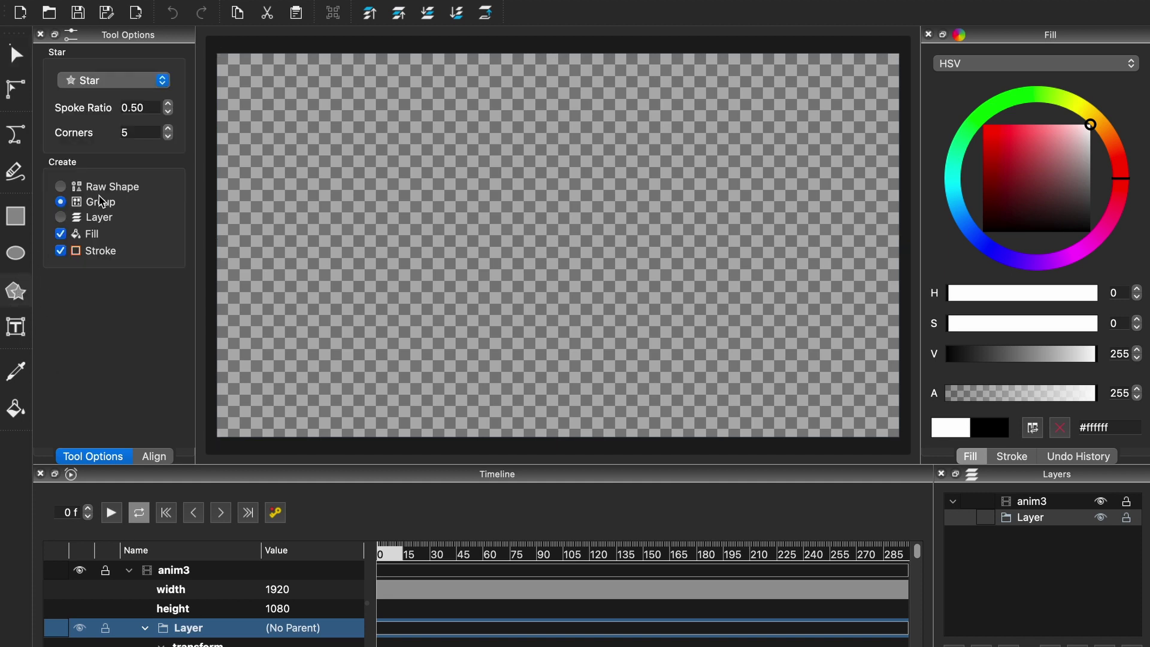
{"action": "left_click_drag", "start_coordinate": [337, 179], "coordinate": [419, 229]}
{"action": "scroll", "coordinate": [420, 228], "scroll_direction": "up", "scroll_amount": 2}
{"action": "scroll", "coordinate": [420, 229], "scroll_direction": "down", "scroll_amount": 4}
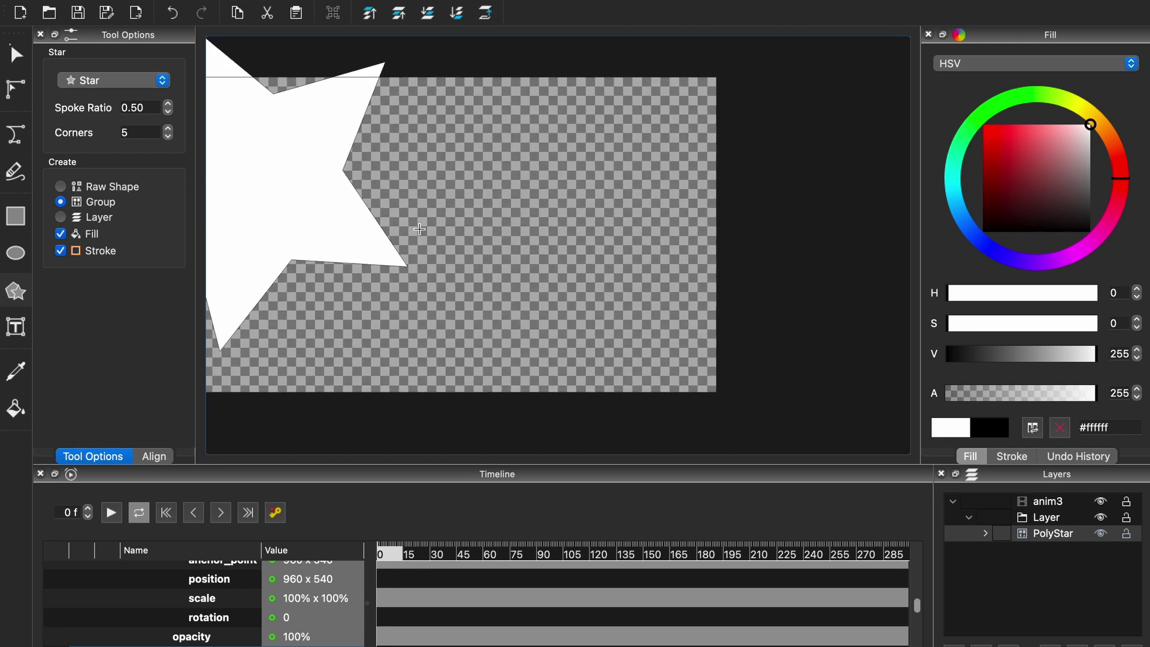
{"action": "scroll", "coordinate": [431, 218], "scroll_direction": "up", "scroll_amount": 6}
{"action": "scroll", "coordinate": [431, 218], "scroll_direction": "down", "scroll_amount": 6}
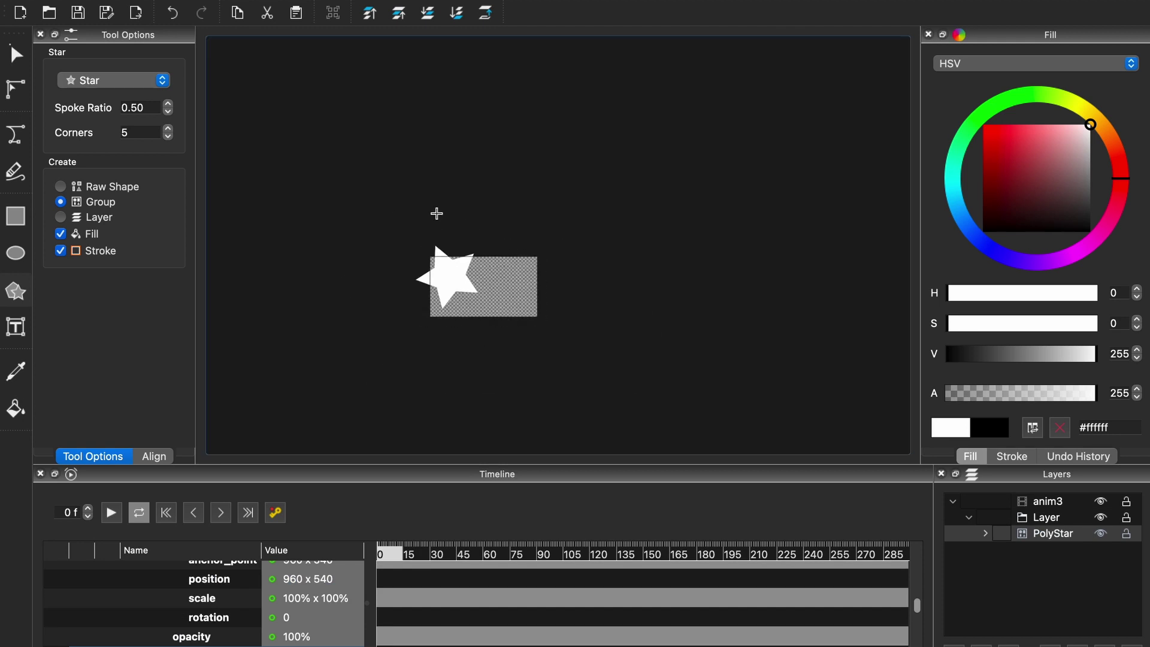
{"action": "scroll", "coordinate": [436, 213], "scroll_direction": "left", "scroll_amount": 1}
{"action": "scroll", "coordinate": [437, 213], "scroll_direction": "up", "scroll_amount": 2}
{"action": "scroll", "coordinate": [437, 214], "scroll_direction": "down", "scroll_amount": 1}
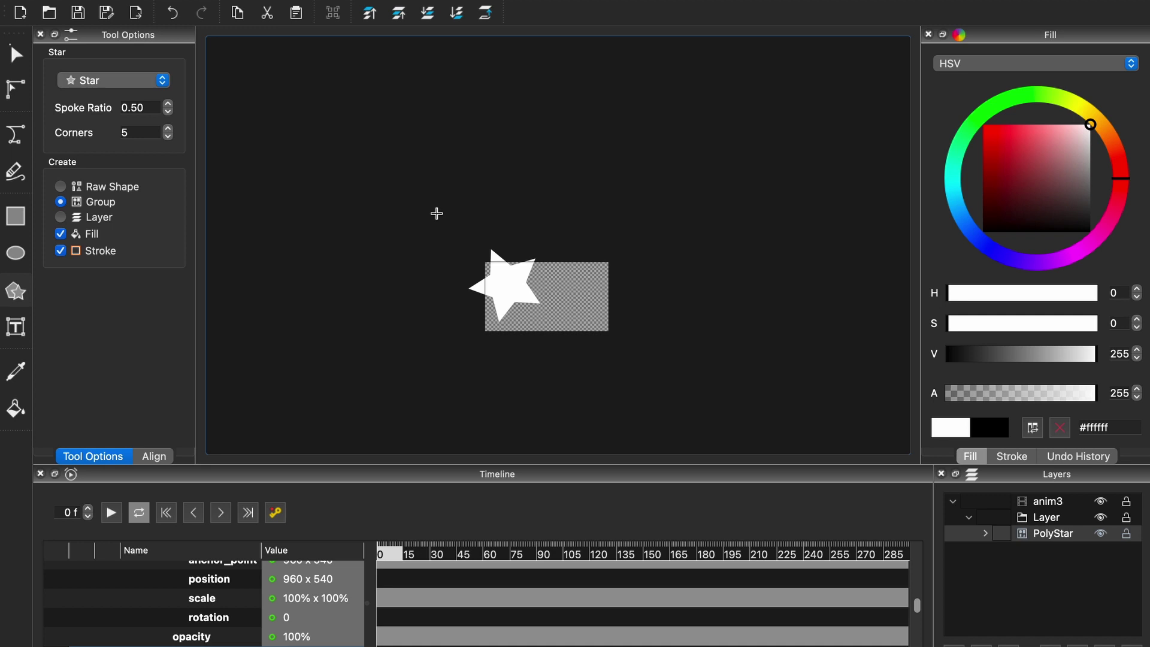
{"action": "scroll", "coordinate": [437, 213], "scroll_direction": "up", "scroll_amount": 4}
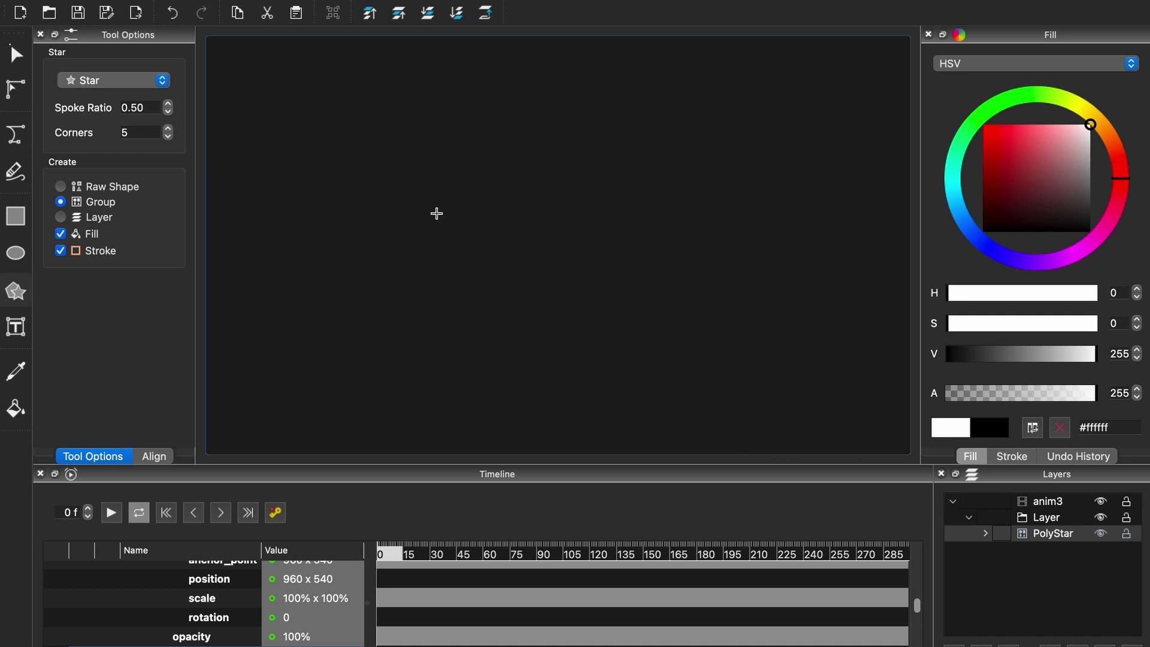
Leave Glaxnimate for the stock-music website's licensing page
{"action": "scroll", "coordinate": [437, 213], "scroll_direction": "down", "scroll_amount": 3}
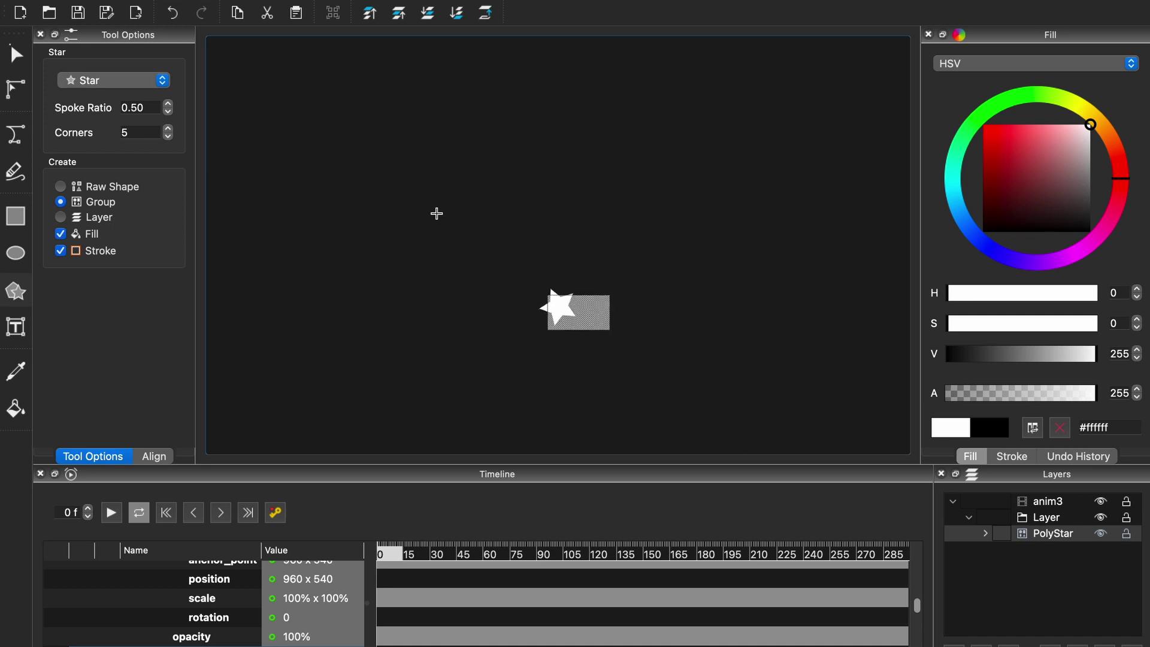
{"action": "scroll", "coordinate": [437, 213], "scroll_direction": "up", "scroll_amount": 4}
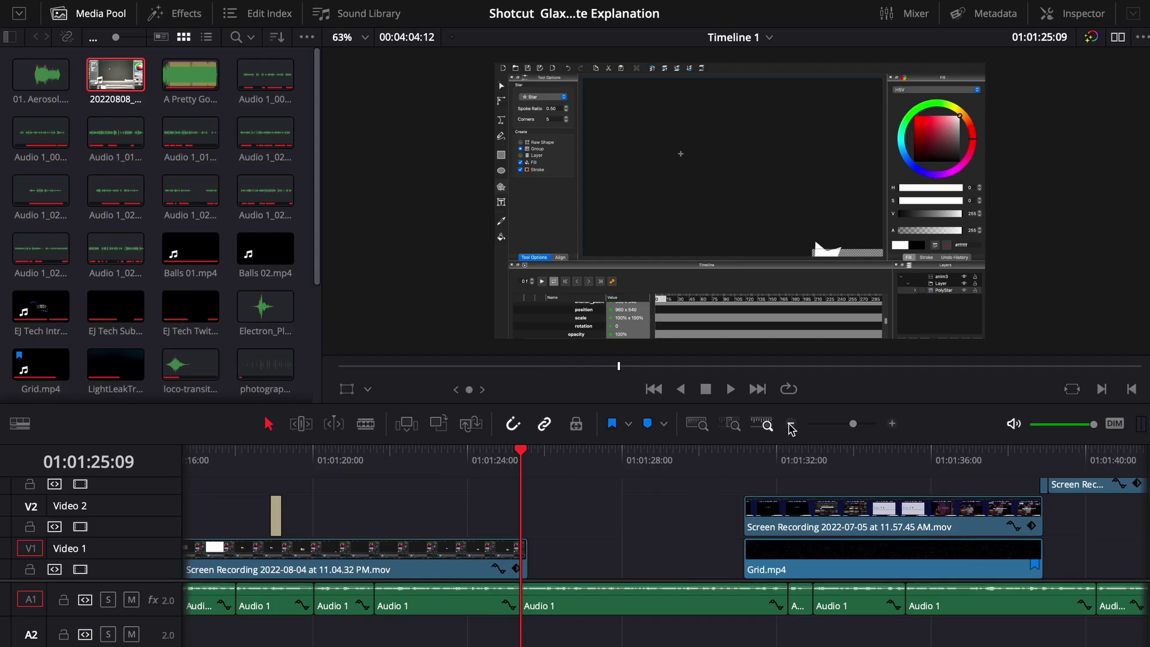
{"action": "left_click", "coordinate": [792, 424]}
{"action": "left_click", "coordinate": [792, 424]}
{"action": "left_click", "coordinate": [793, 424]}
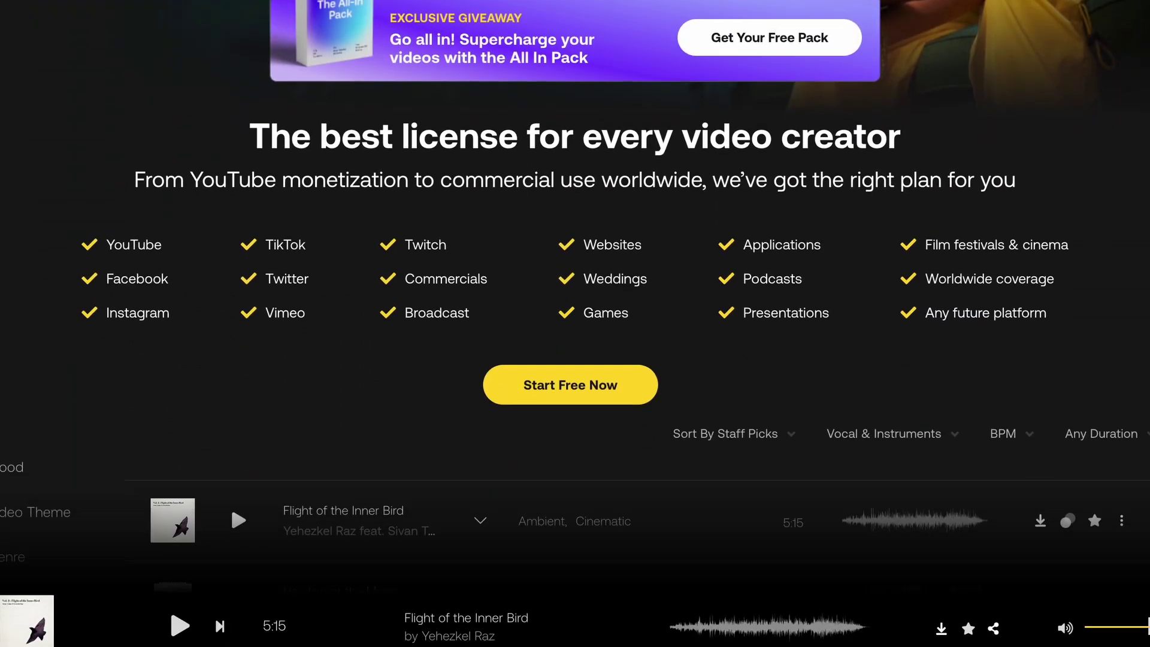
{"action": "scroll", "coordinate": [576, 324], "scroll_direction": "down", "scroll_amount": 14}
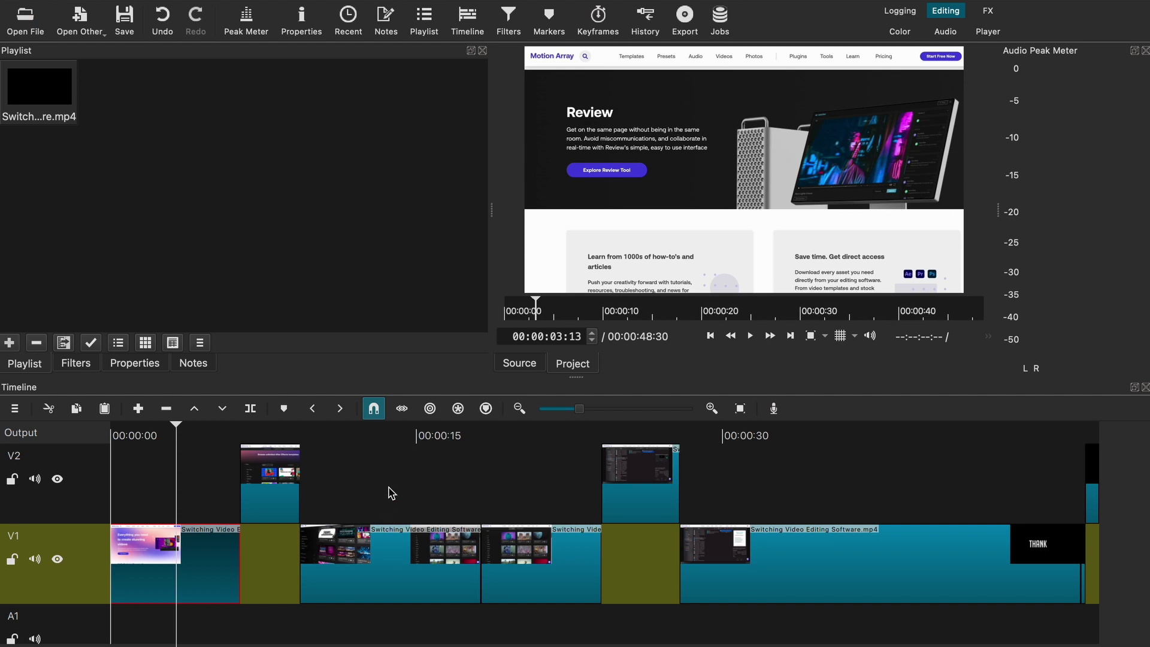
Search filters for 'mas' and add Mask: Draw (Glaxnimate) to Switching Video Editing Software.mp4
{"action": "left_click", "coordinate": [85, 370]}
{"action": "left_click", "coordinate": [16, 202]}
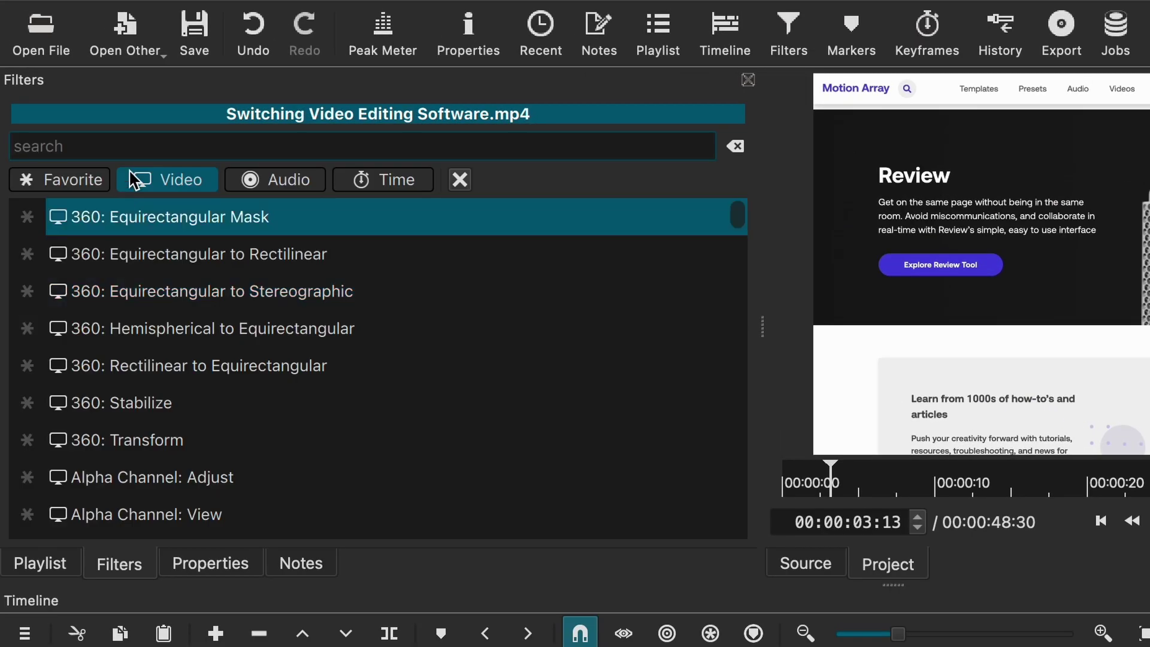
{"action": "type", "text": "mas"}
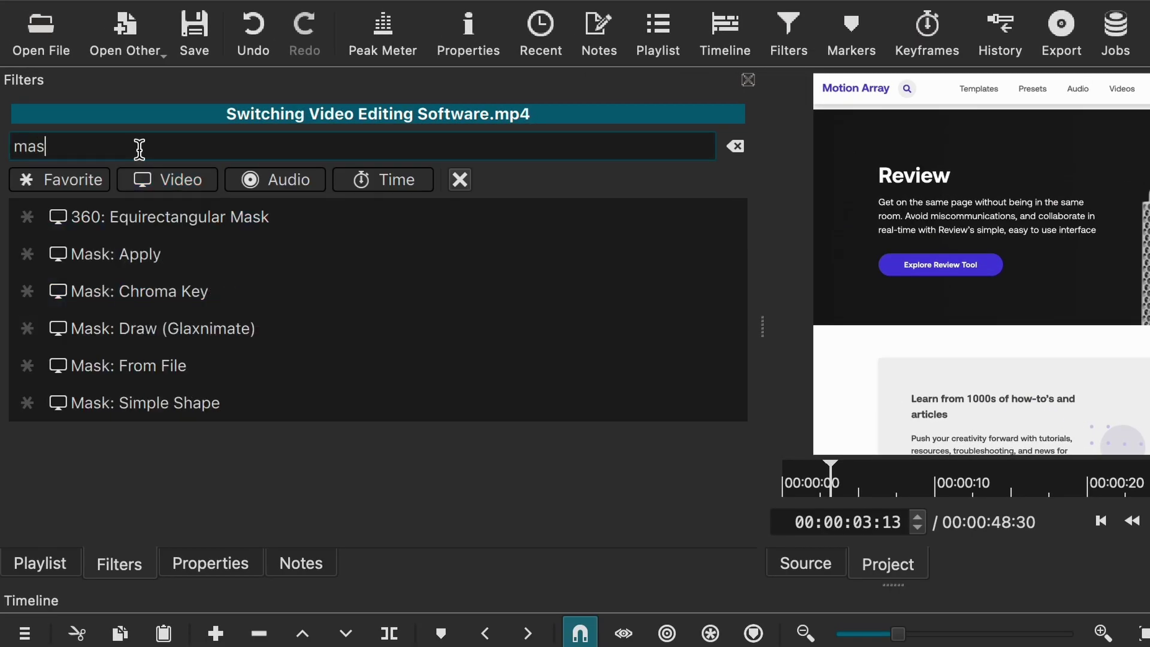
{"action": "left_click", "coordinate": [199, 330]}
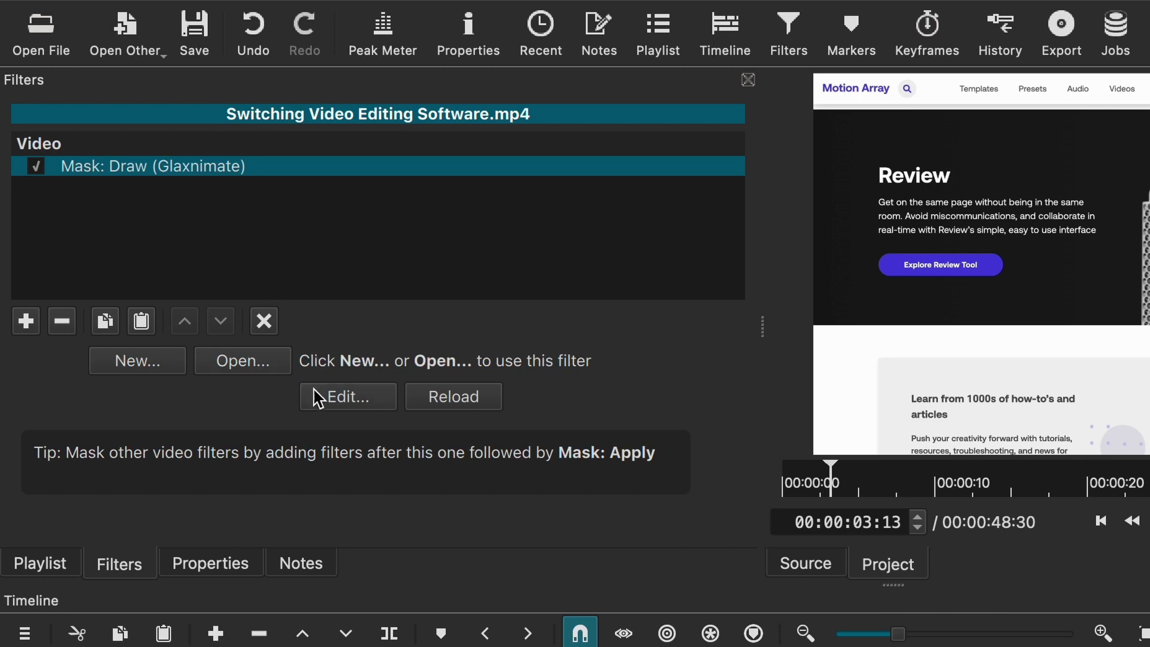
From the Playlist, create anim3.rawr via Open Other > Animation (Glaxnimate), 5 seconds, transparent
{"action": "left_click", "coordinate": [48, 564]}
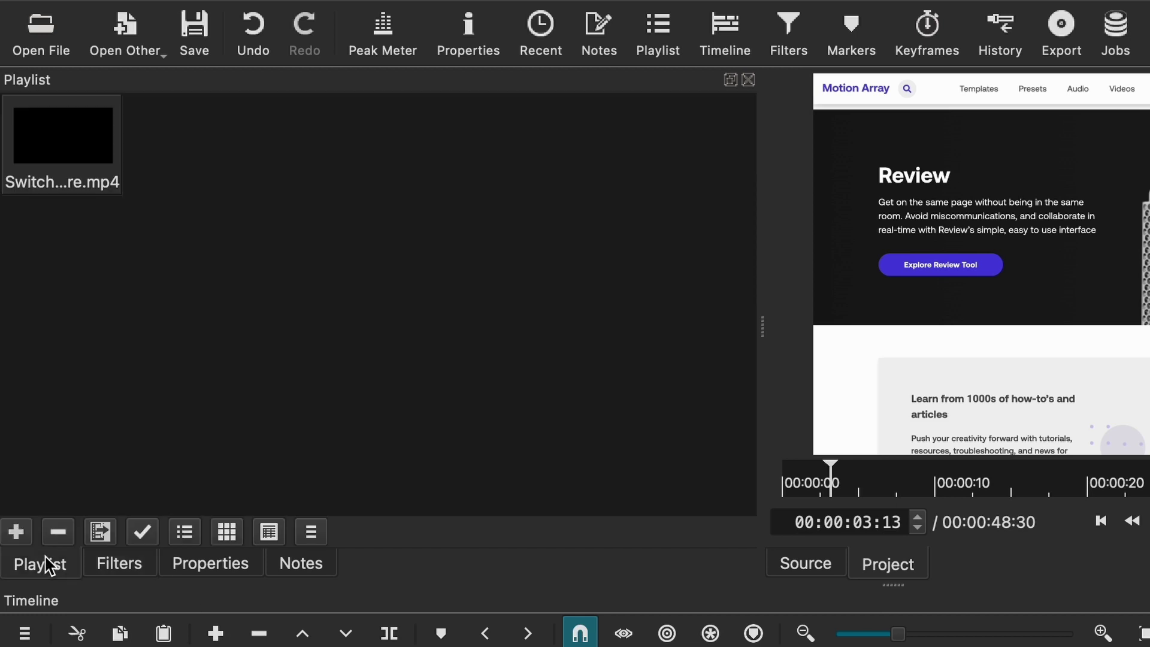
{"action": "left_click", "coordinate": [108, 51]}
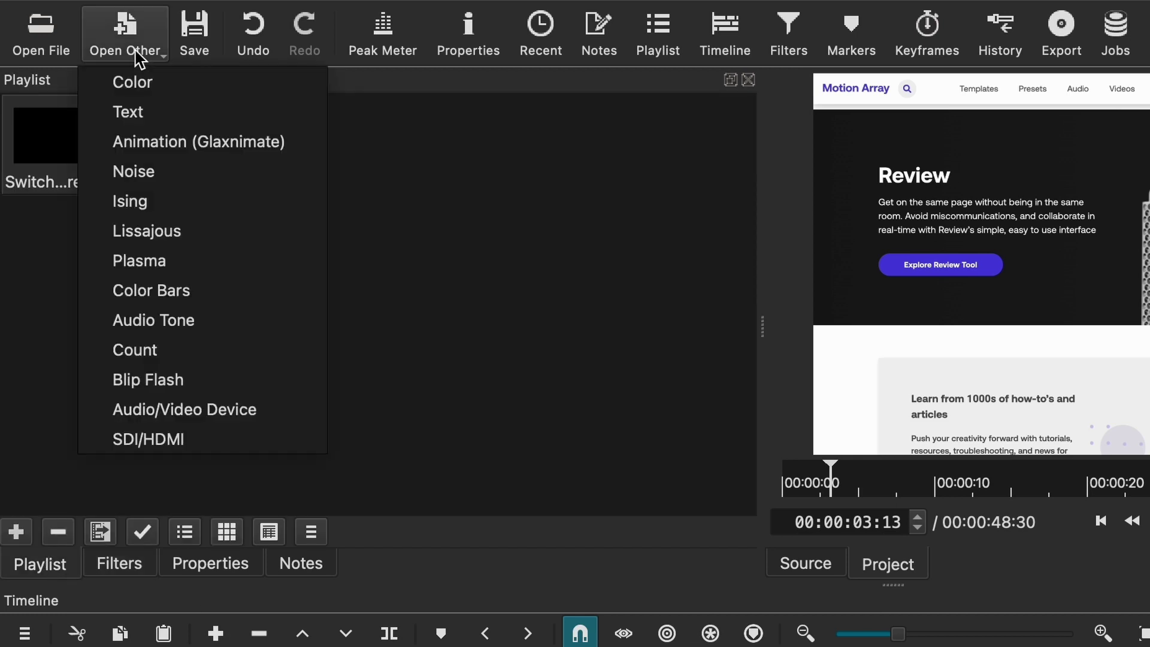
{"action": "left_click", "coordinate": [225, 148]}
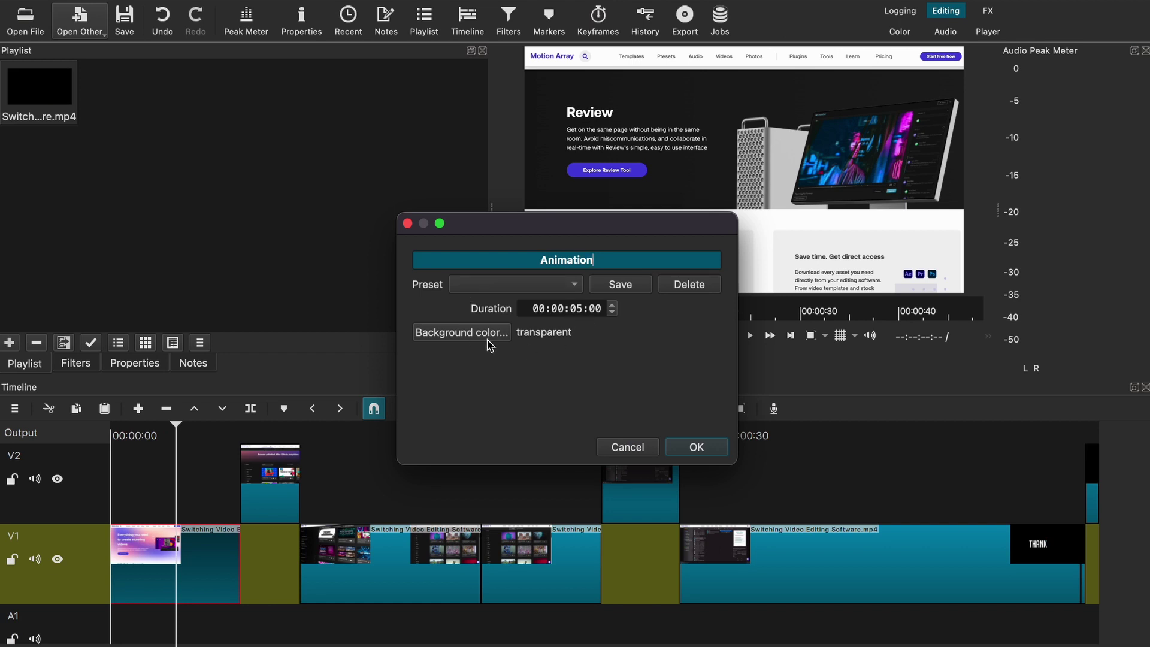
{"action": "left_click", "coordinate": [694, 454]}
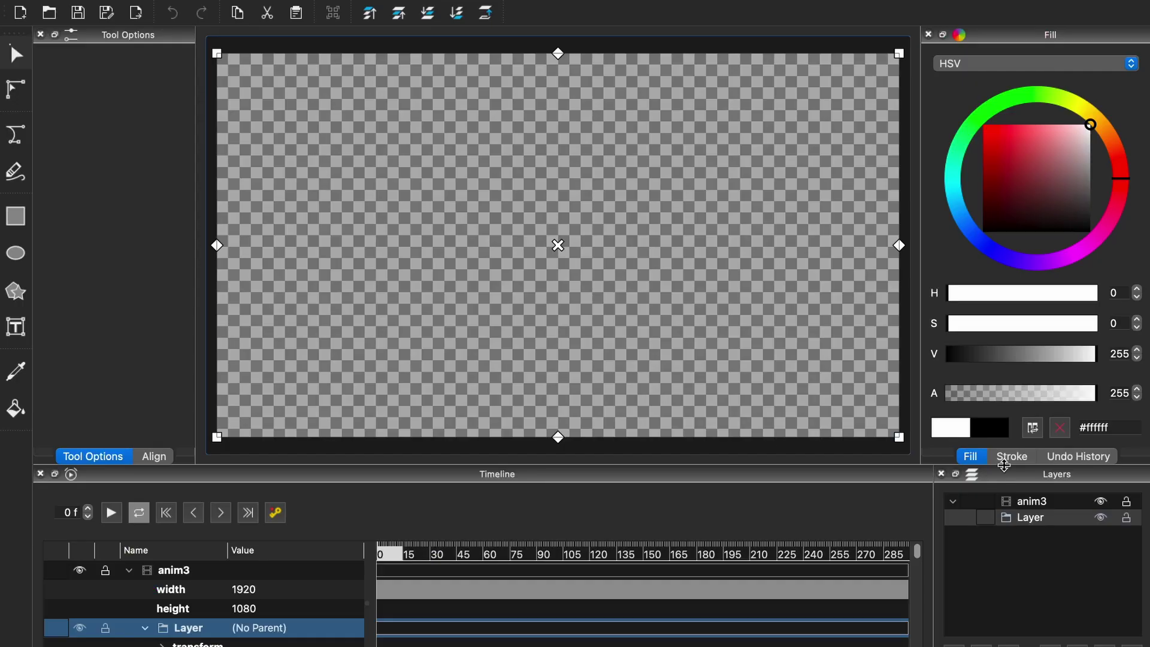
Look through the Stroke, Gradients and Align panels and collapse the Layer row in the timeline
{"action": "left_click", "coordinate": [1004, 462]}
{"action": "left_click", "coordinate": [982, 458]}
{"action": "left_click", "coordinate": [1029, 646]}
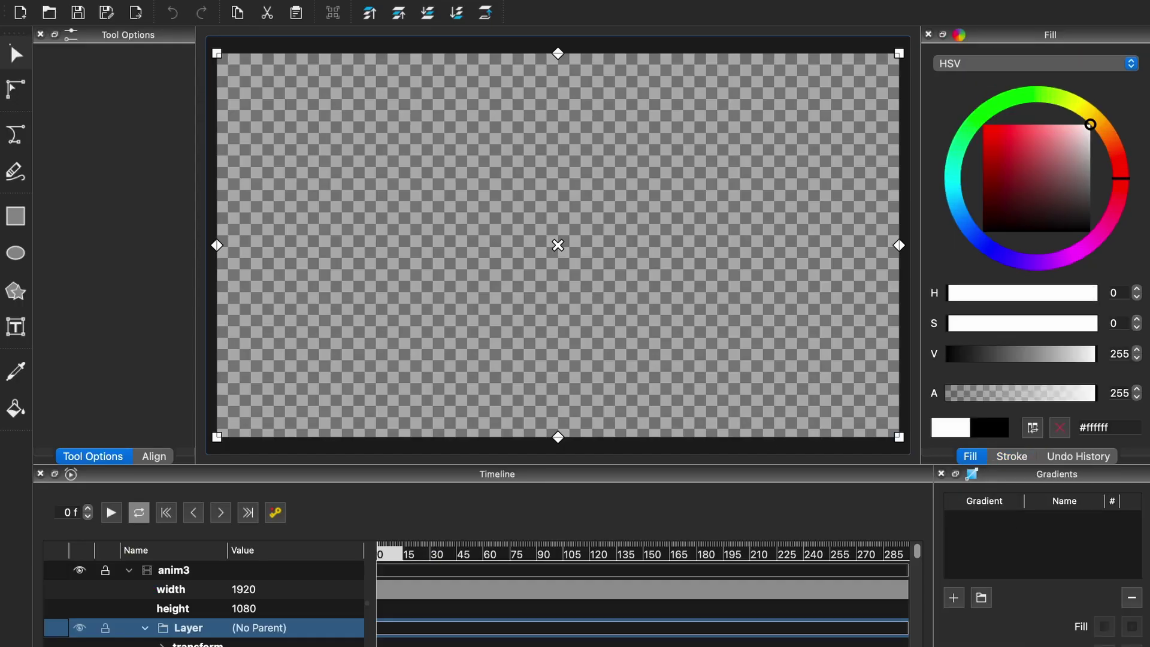
{"action": "left_click", "coordinate": [965, 645]}
{"action": "scroll", "coordinate": [310, 611], "scroll_direction": "down", "scroll_amount": 2}
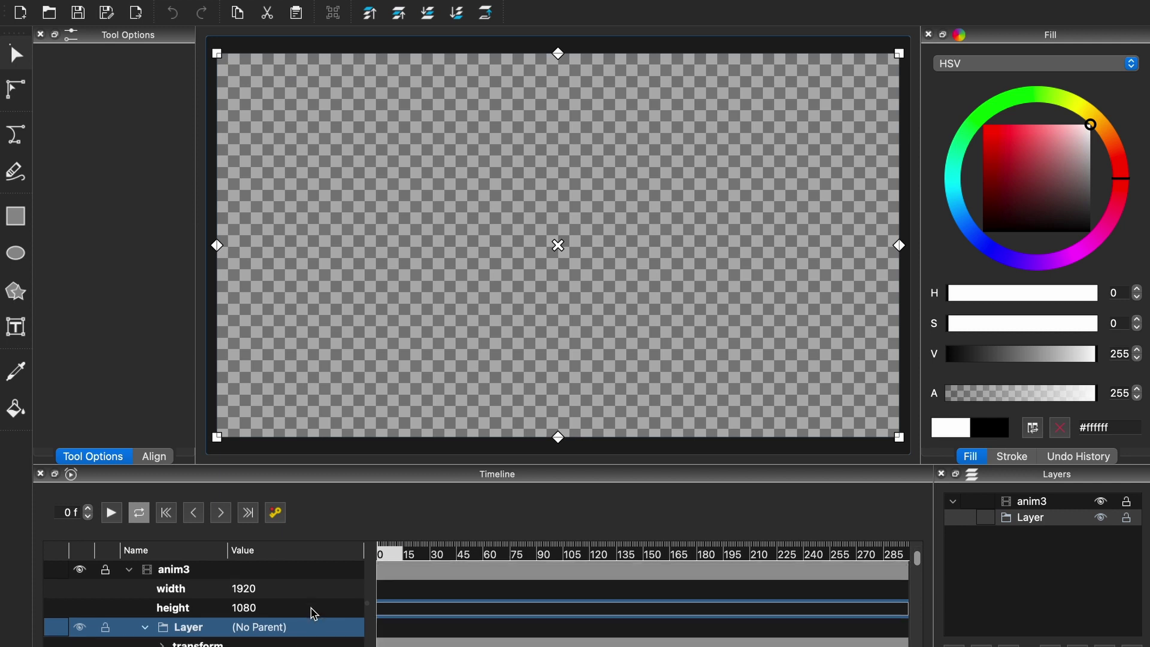
{"action": "left_click", "coordinate": [146, 628]}
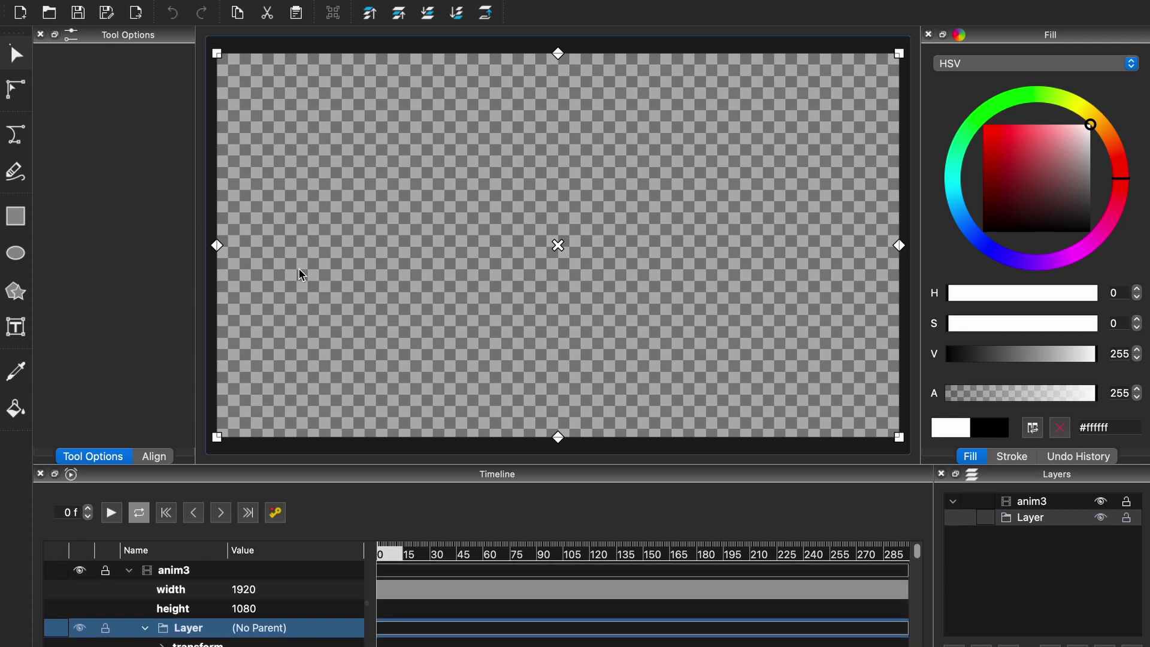
{"action": "left_click", "coordinate": [154, 456]}
{"action": "left_click", "coordinate": [107, 457]}
Select the Text tool, set to system UI font, Regular, size 36
{"action": "left_click", "coordinate": [20, 225]}
{"action": "left_click", "coordinate": [20, 253]}
{"action": "left_click", "coordinate": [17, 297]}
{"action": "left_click", "coordinate": [15, 326]}
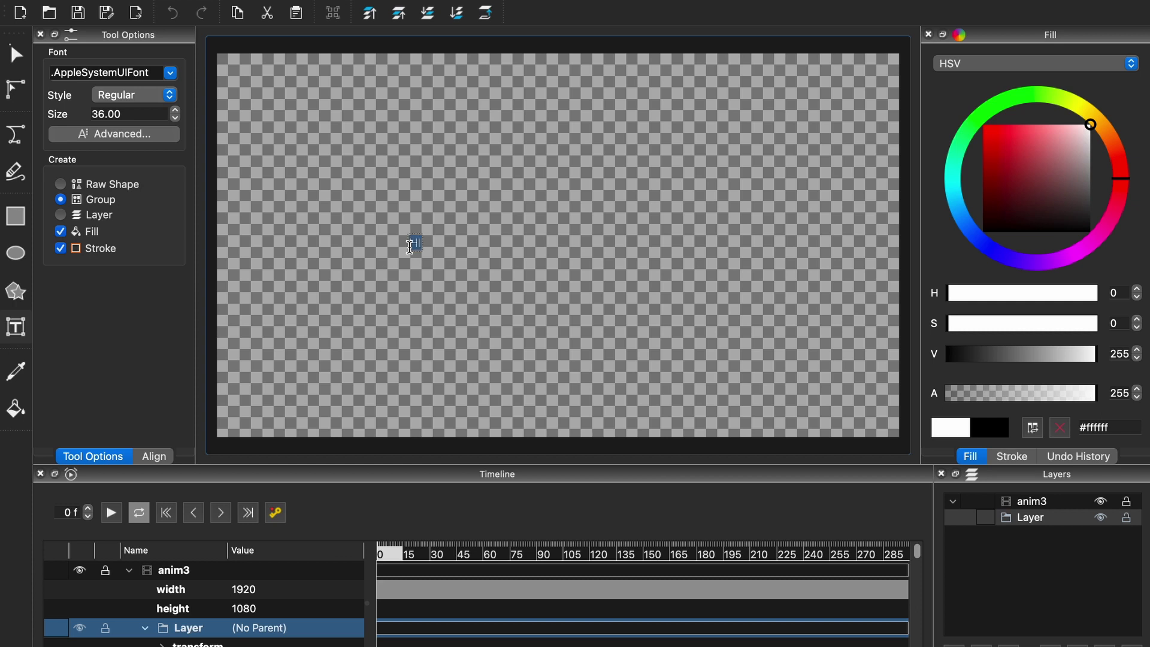
Set the HI text size to 100 and finish it as its own group
{"action": "double_click", "coordinate": [134, 114]}
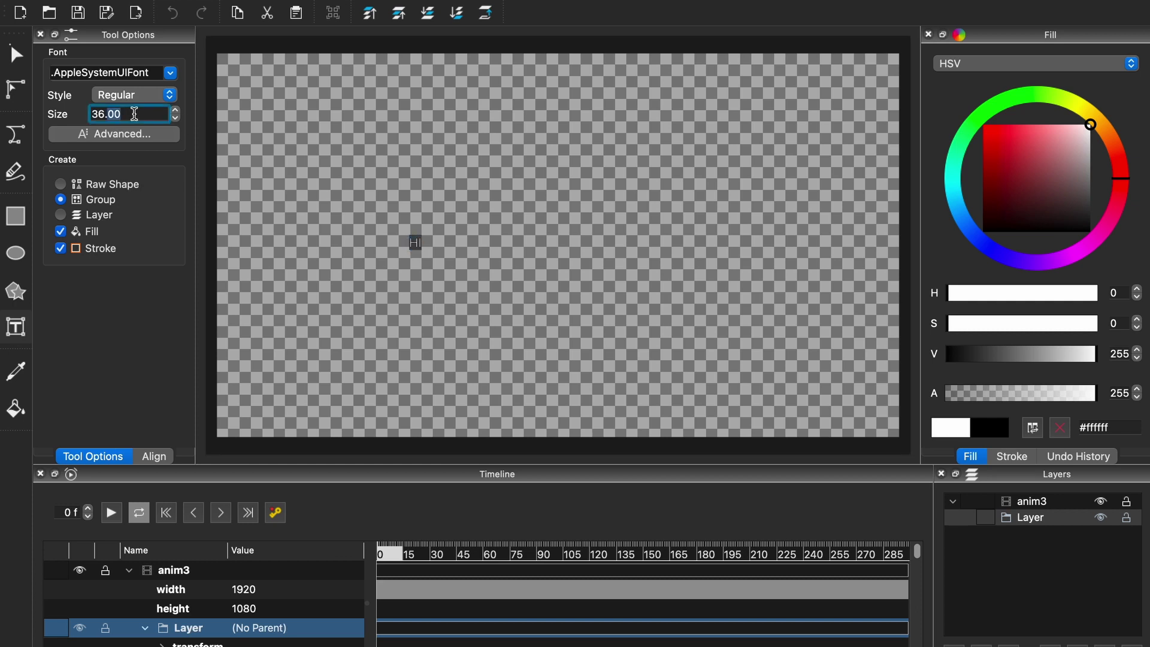
{"action": "type", "text": "100"}
{"action": "key", "text": "Return"}
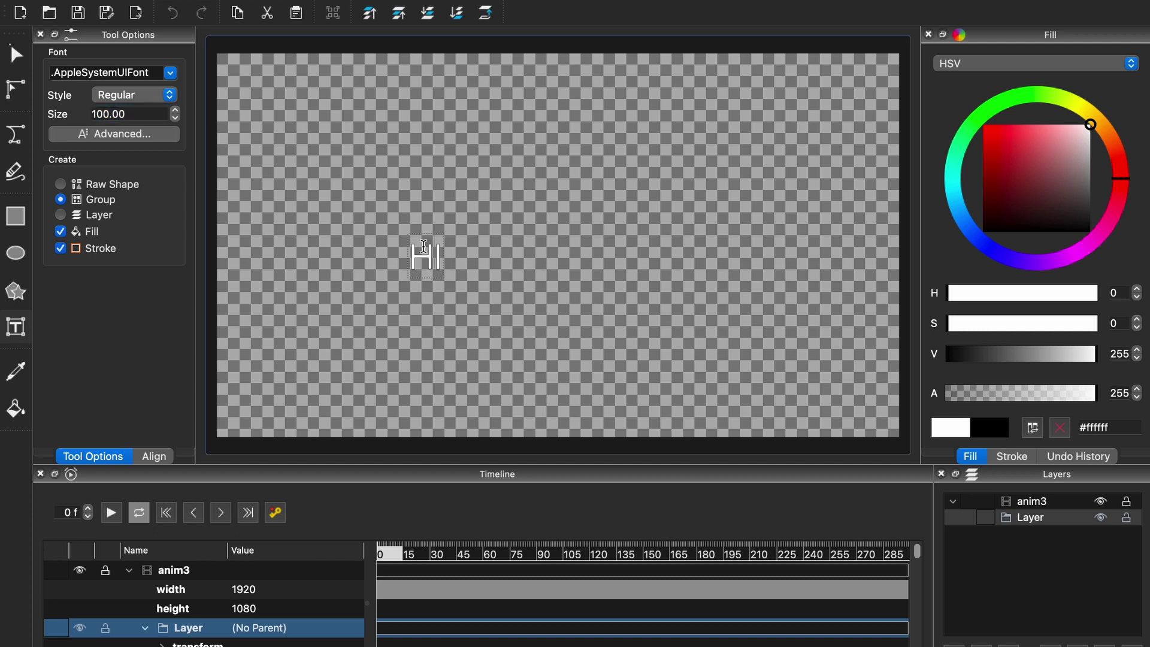
{"action": "left_click", "coordinate": [18, 372]}
Draw a white filled freehand shape above the canvas centre
{"action": "left_click", "coordinate": [18, 409]}
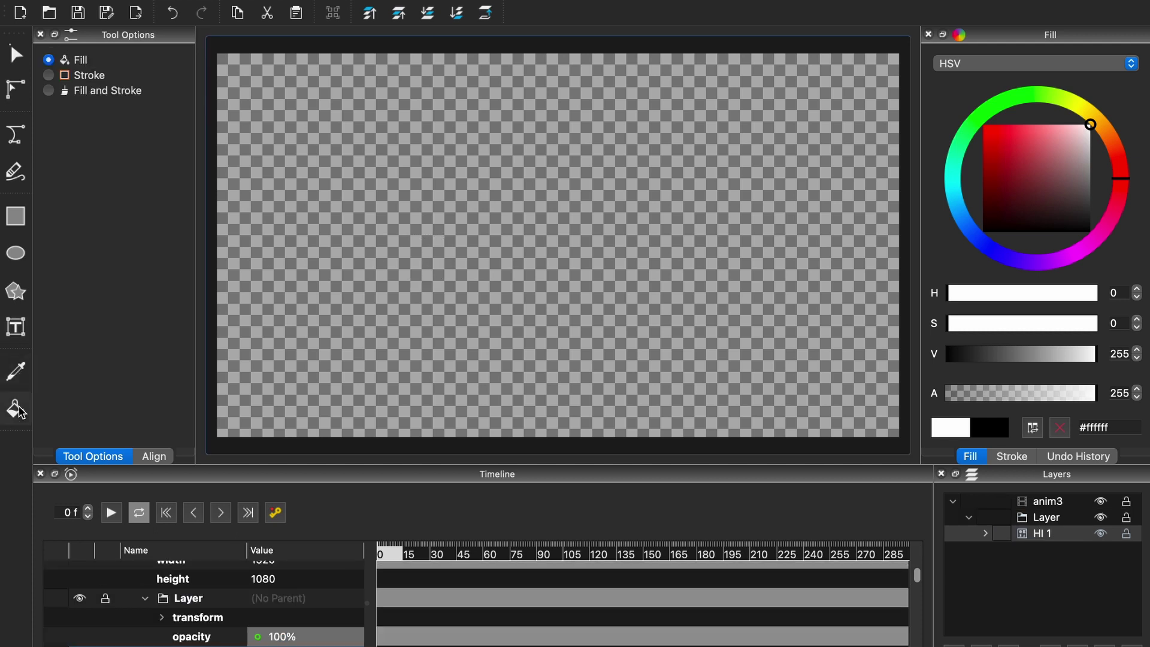
{"action": "left_click", "coordinate": [15, 242]}
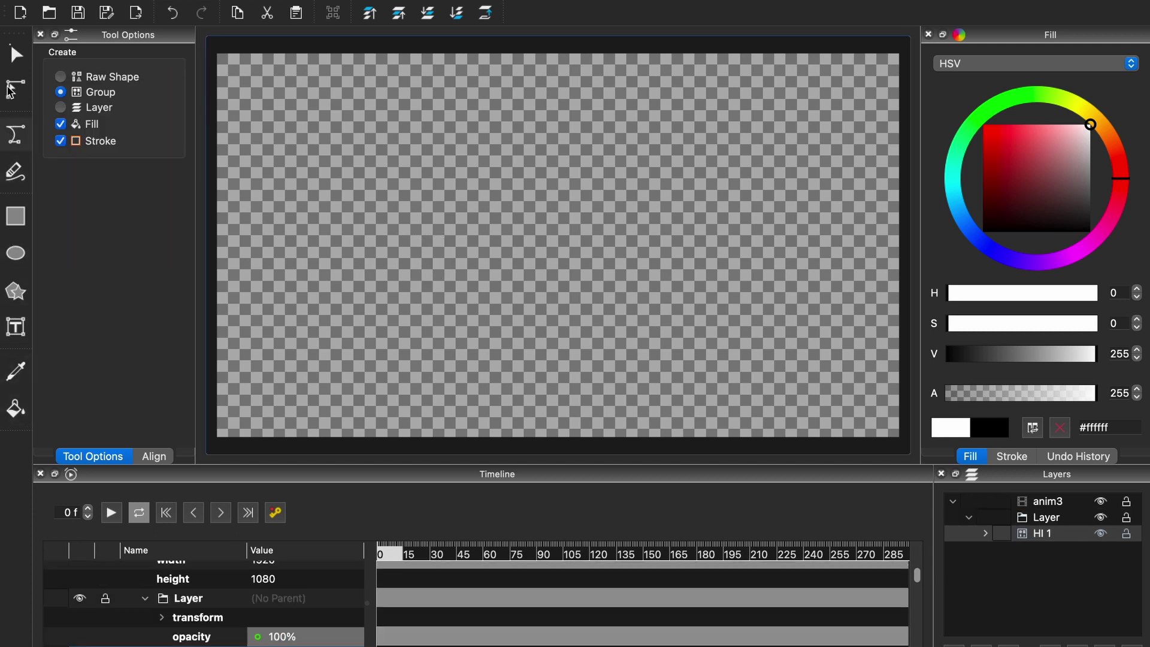
{"action": "left_click", "coordinate": [18, 174]}
{"action": "mouse_move", "coordinate": [485, 154]}
{"action": "left_mouse_down"}
{"action": "mouse_move", "coordinate": [467, 197]}
{"action": "mouse_move", "coordinate": [569, 132]}
{"action": "left_mouse_up"}
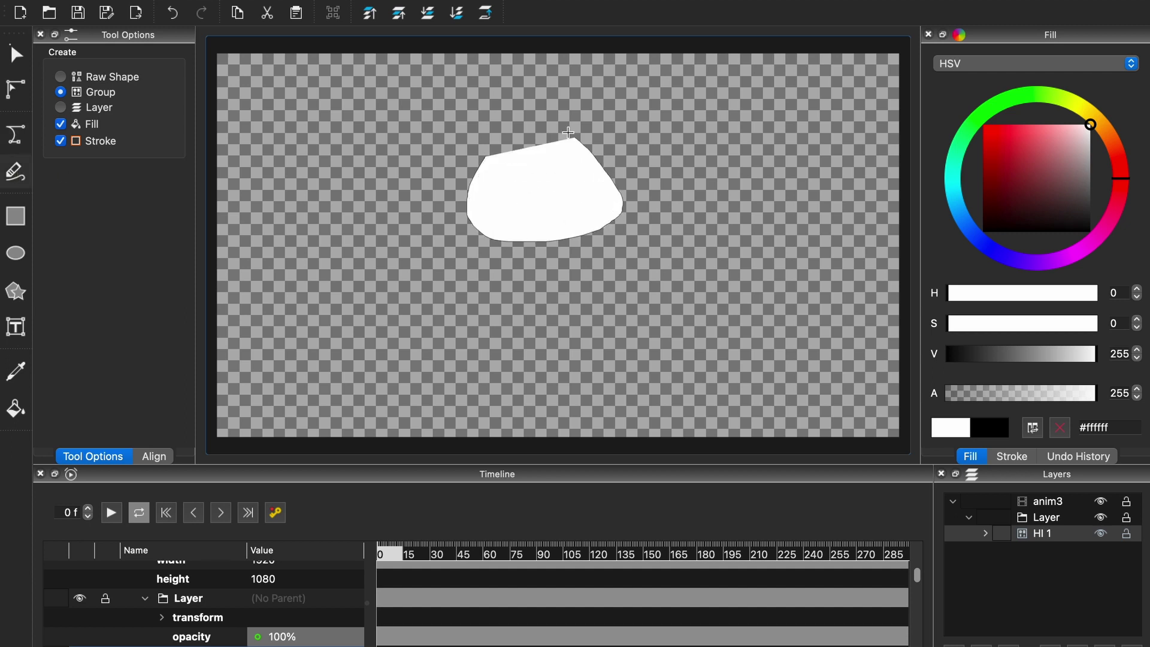
Align the freehand shape to the top of the canvas, then deselect it
{"action": "left_click", "coordinate": [155, 458]}
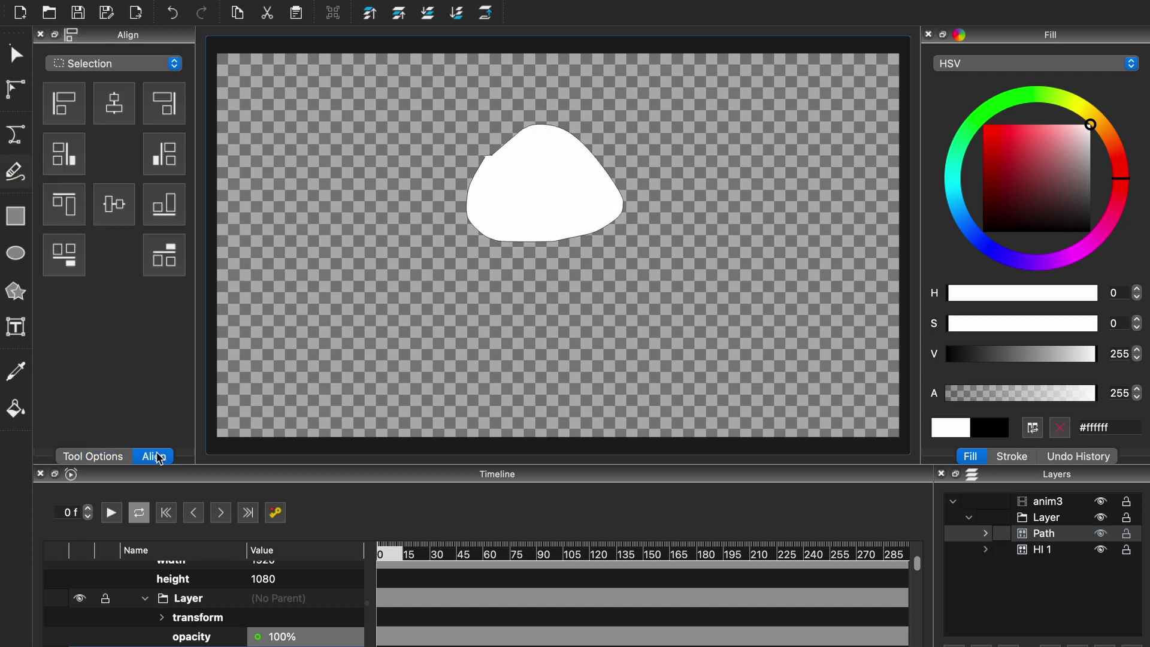
{"action": "left_click", "coordinate": [160, 158]}
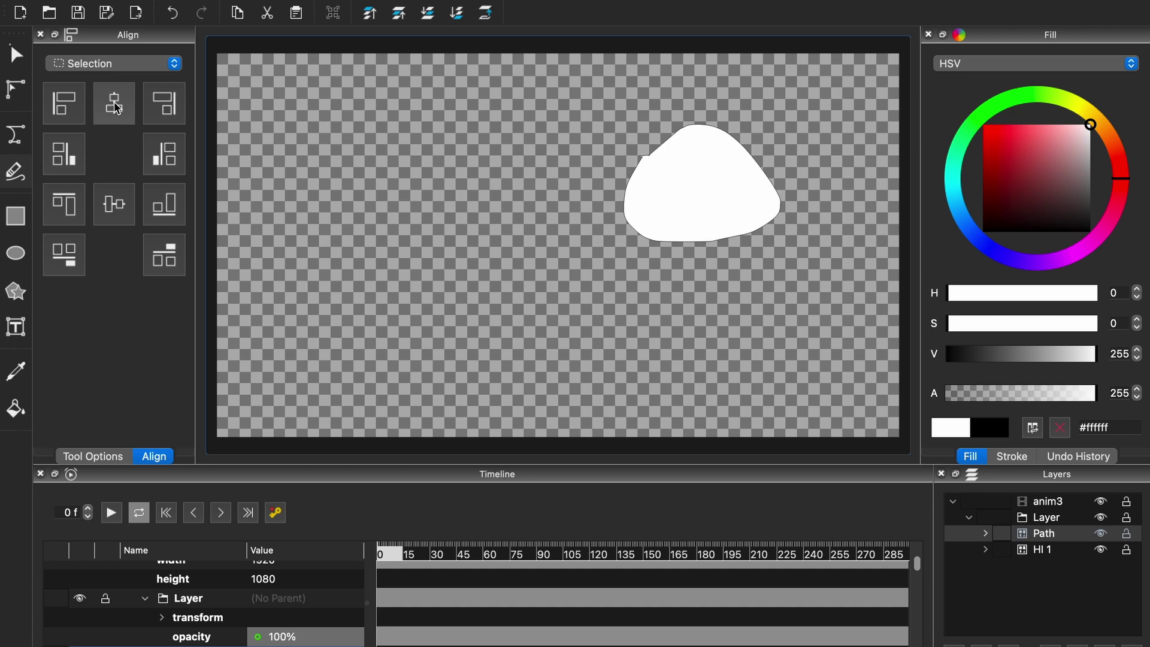
{"action": "left_click", "coordinate": [62, 160]}
{"action": "left_click", "coordinate": [67, 258]}
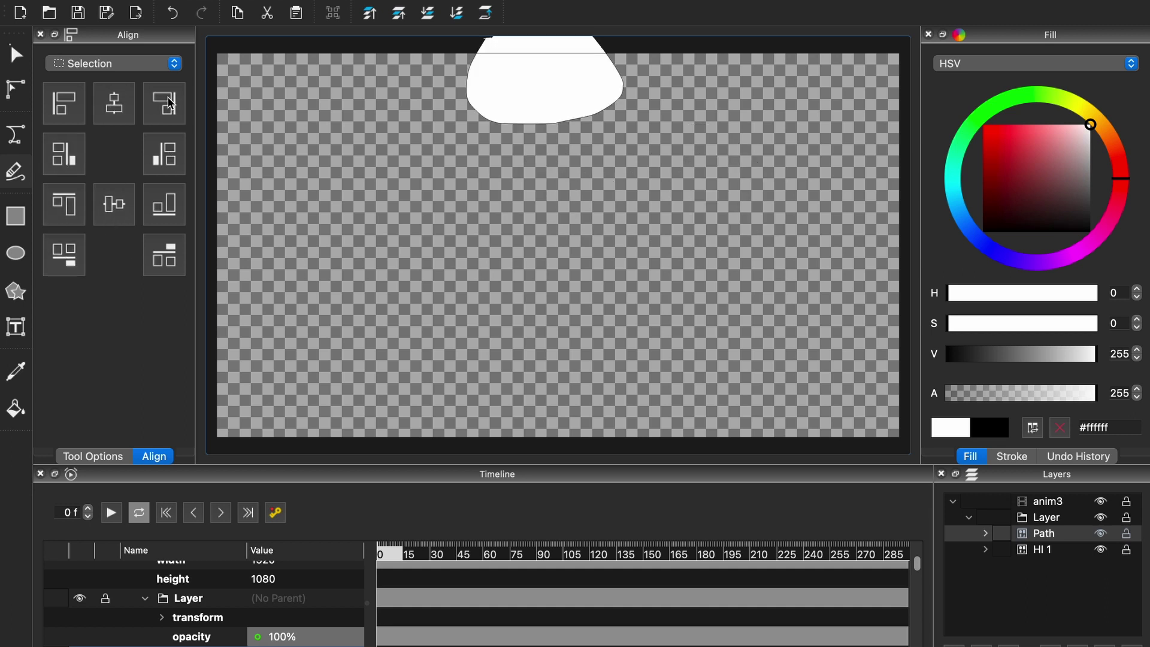
{"action": "key", "text": "F2"}
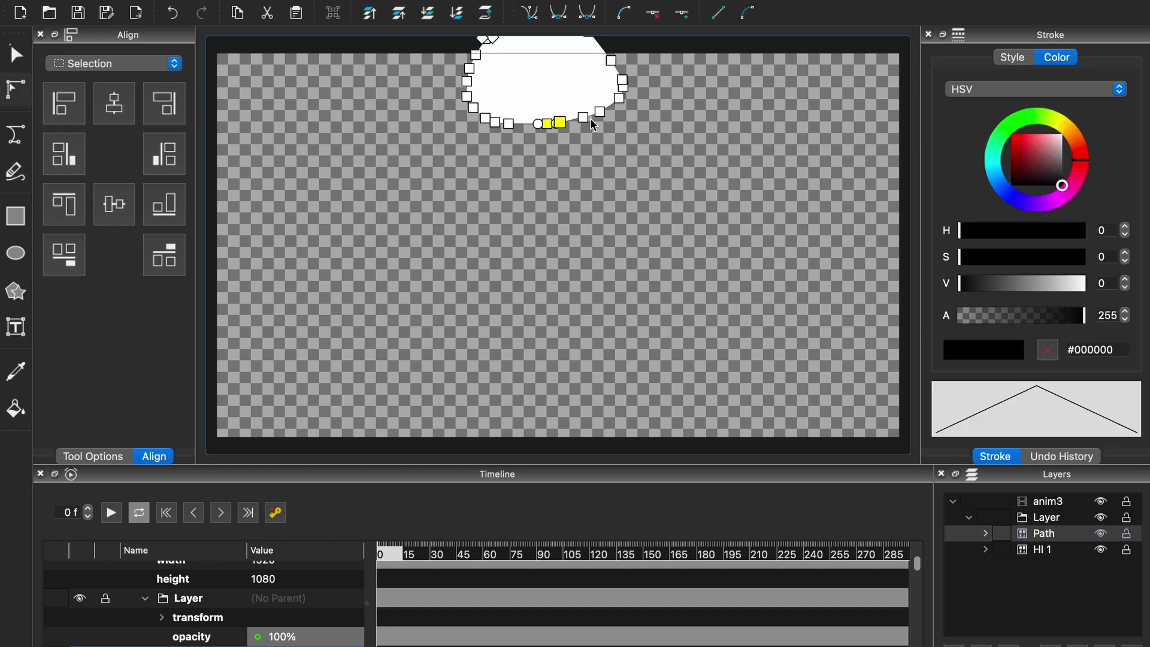
{"action": "left_click", "coordinate": [594, 126]}
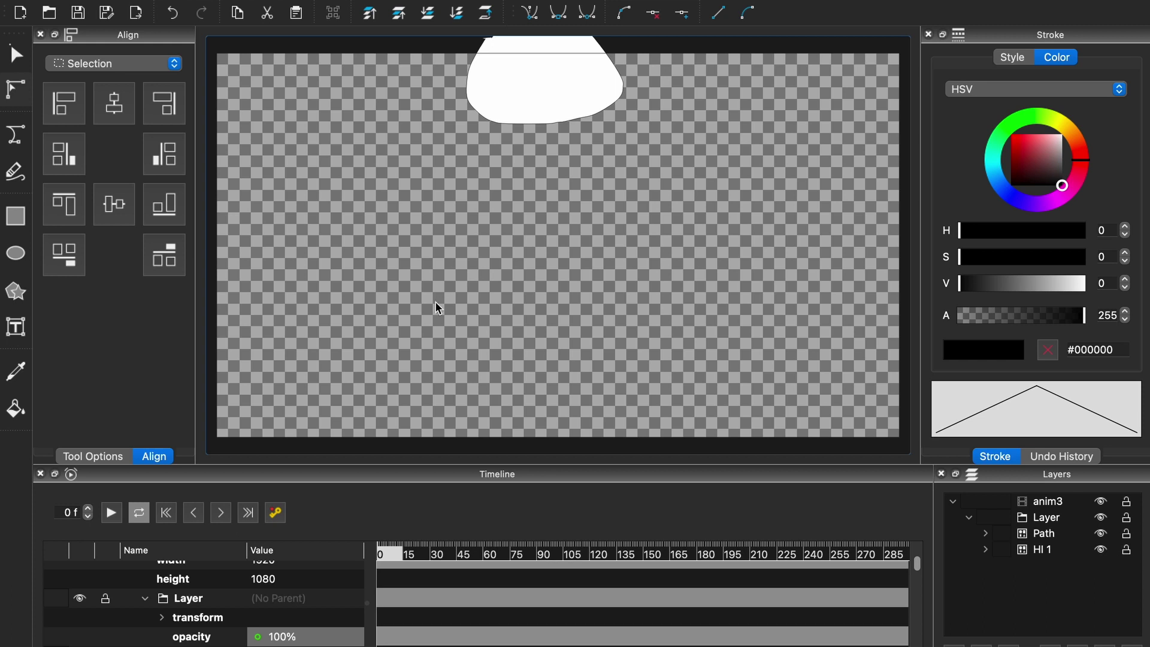
Close Glaxnimate saving anim3.rawr, so Shotcut previews the white shape at the frame top
{"action": "mouse_move", "coordinate": [12, 3]}
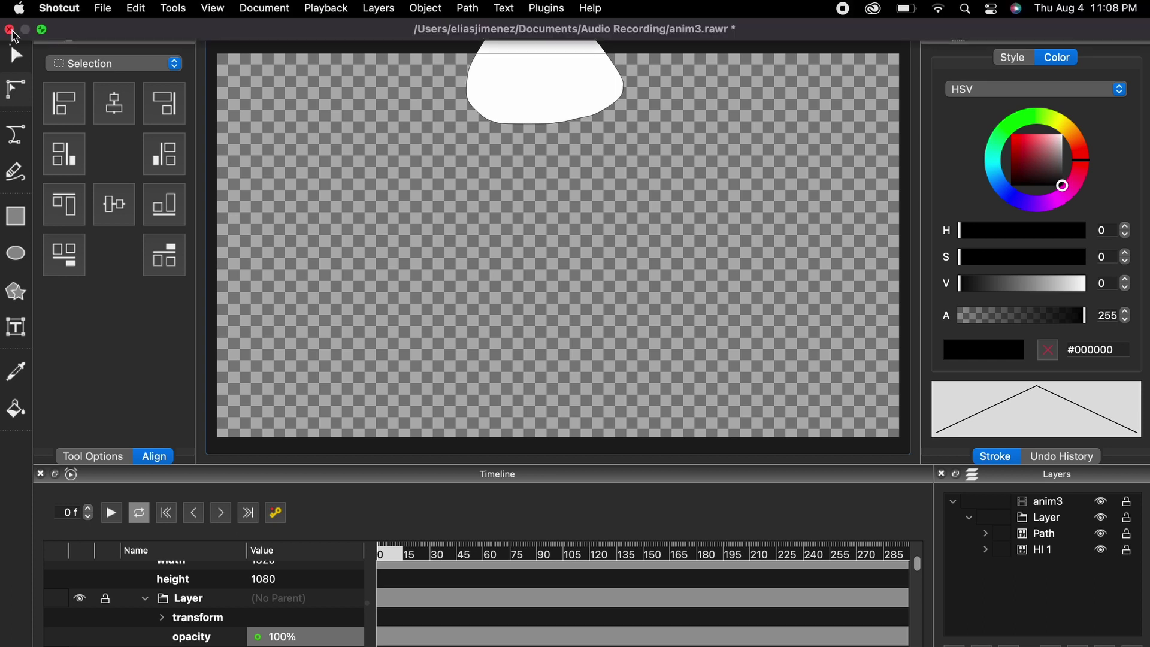
{"action": "left_click", "coordinate": [11, 30]}
{"action": "key", "text": "Return"}
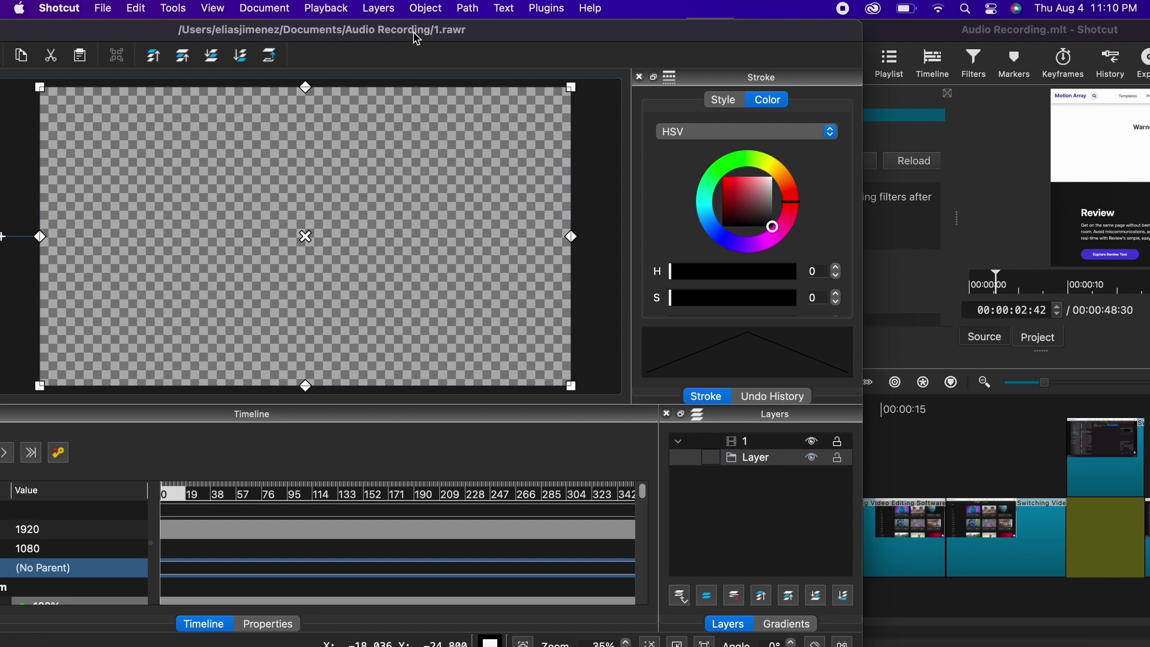
{"action": "left_click", "coordinate": [954, 36]}
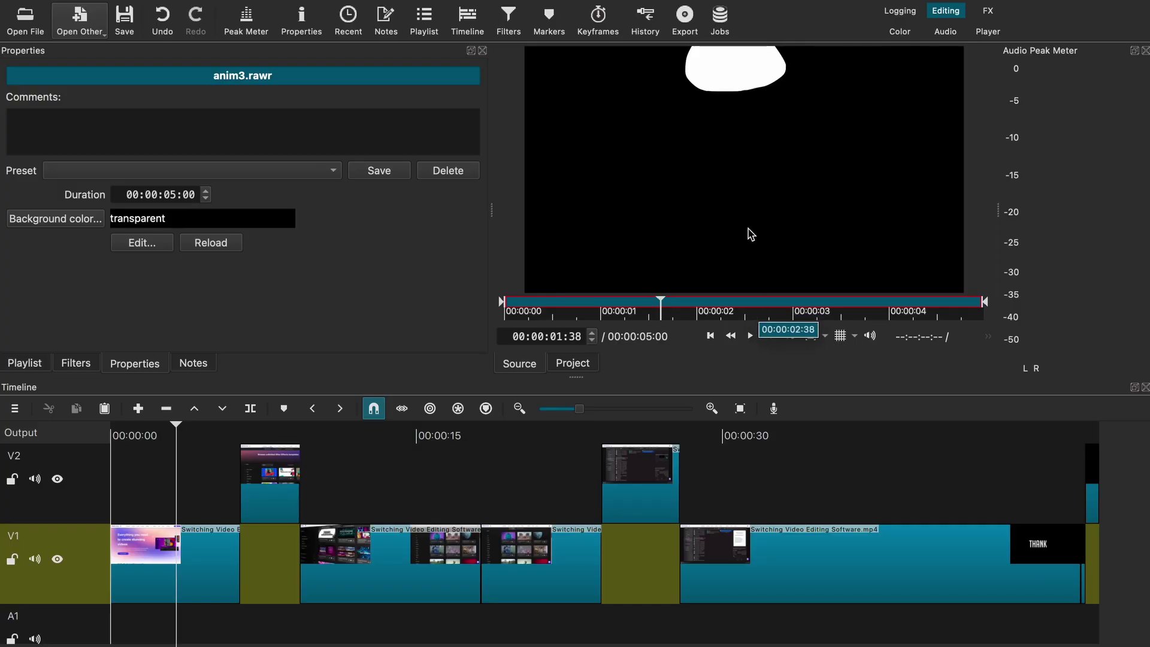
Place anim3.rawr on V2 at 00:00:15:24, play it, move it earlier, then delete it
{"action": "left_click_drag", "start_coordinate": [751, 234], "coordinate": [426, 440]}
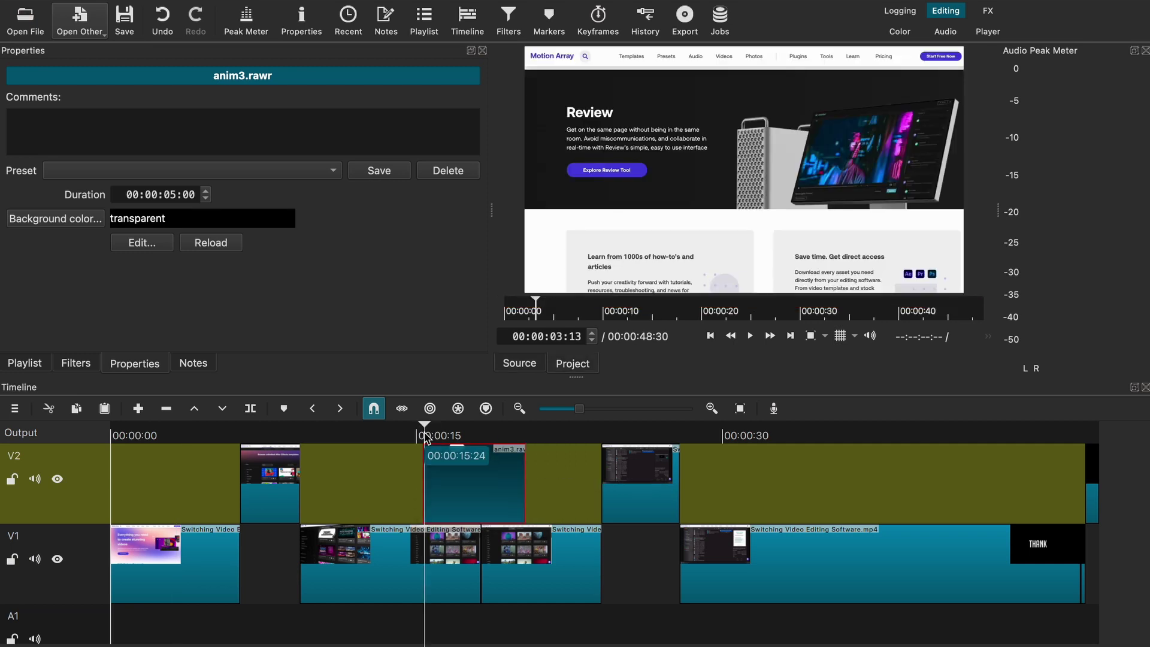
{"action": "key", "text": "space"}
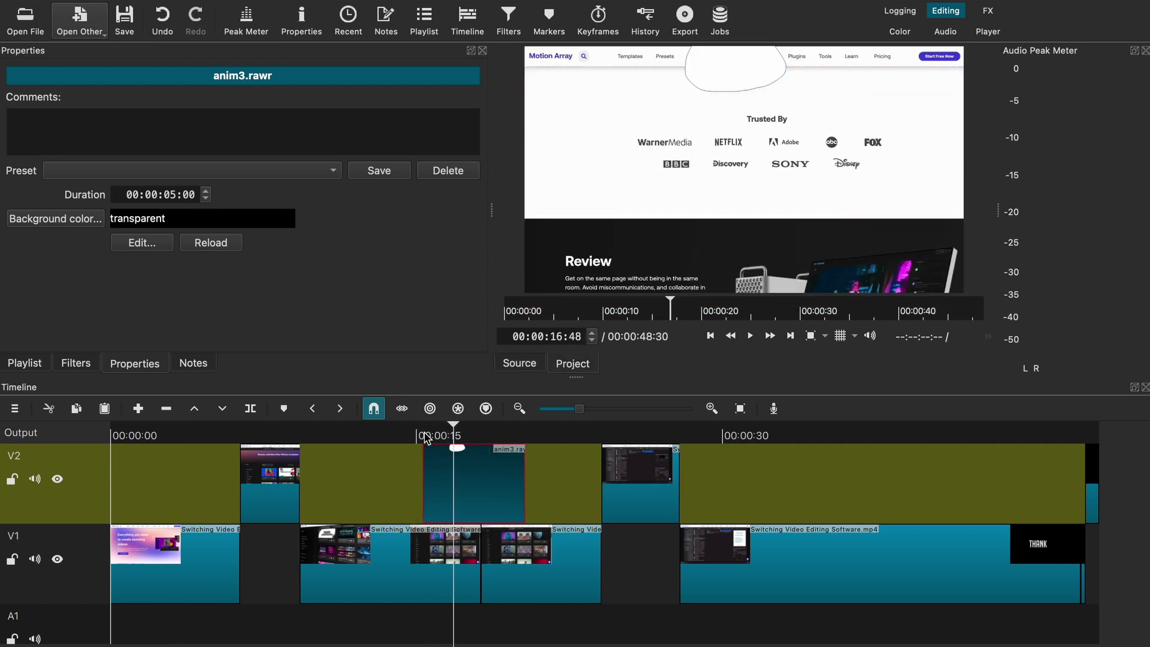
{"action": "left_click_drag", "start_coordinate": [471, 487], "coordinate": [429, 493]}
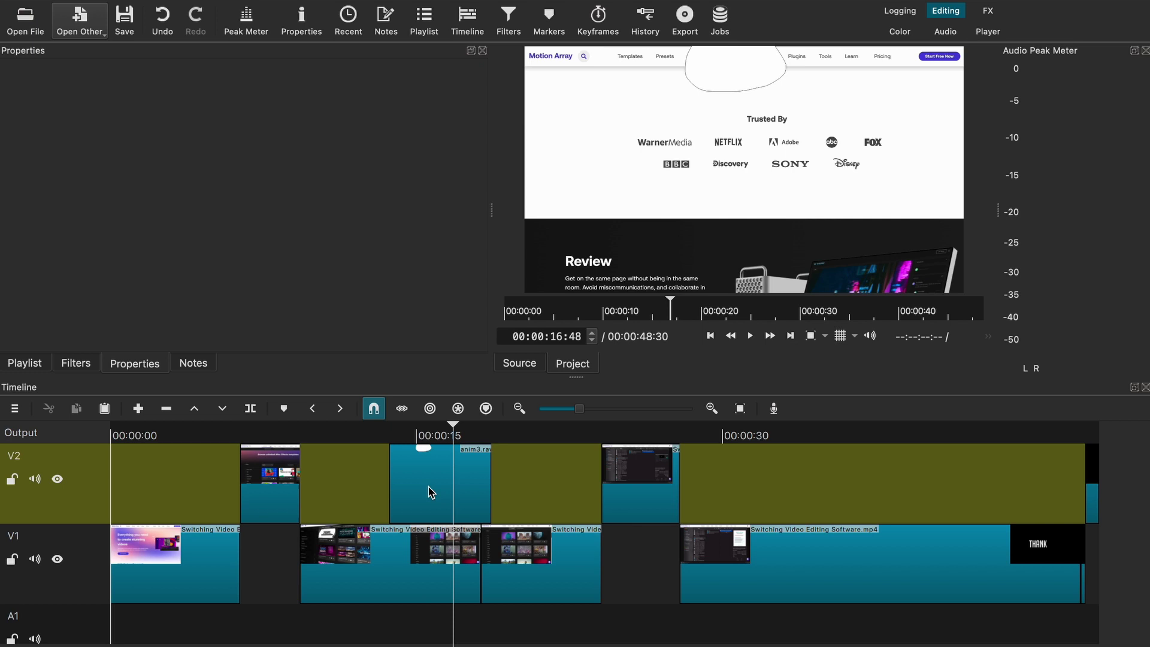
{"action": "left_click", "coordinate": [422, 486]}
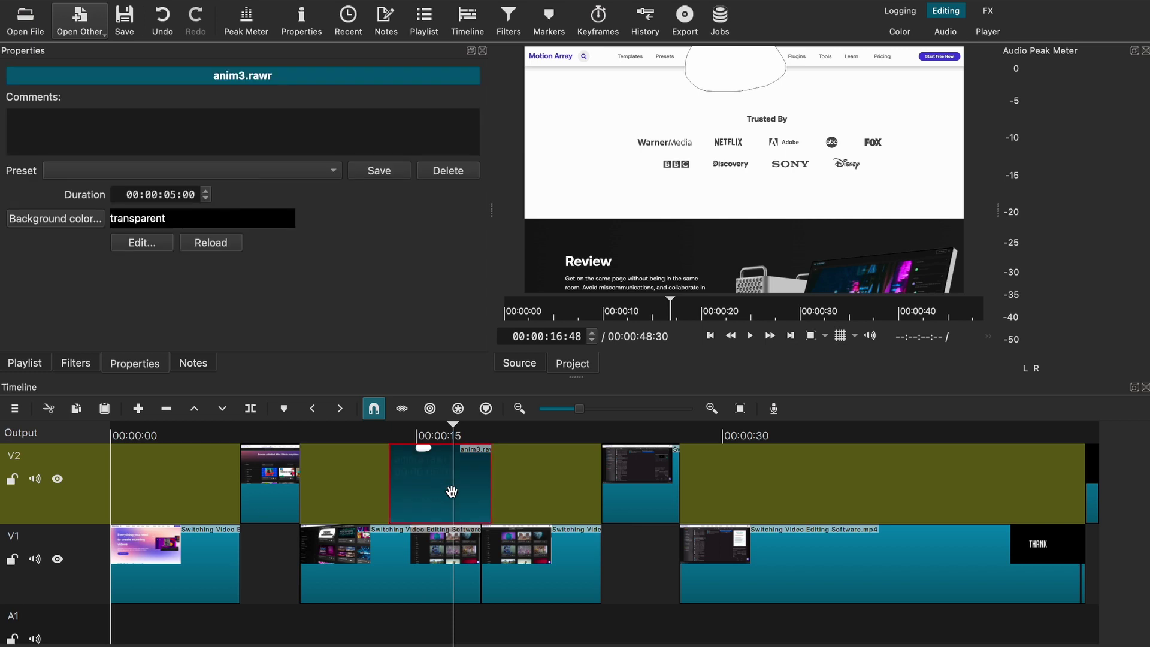
{"action": "key", "text": "Delete"}
Select the first V1 clip at 00:00:02:42 and show its Mask: Draw filter
{"action": "left_click", "coordinate": [23, 364]}
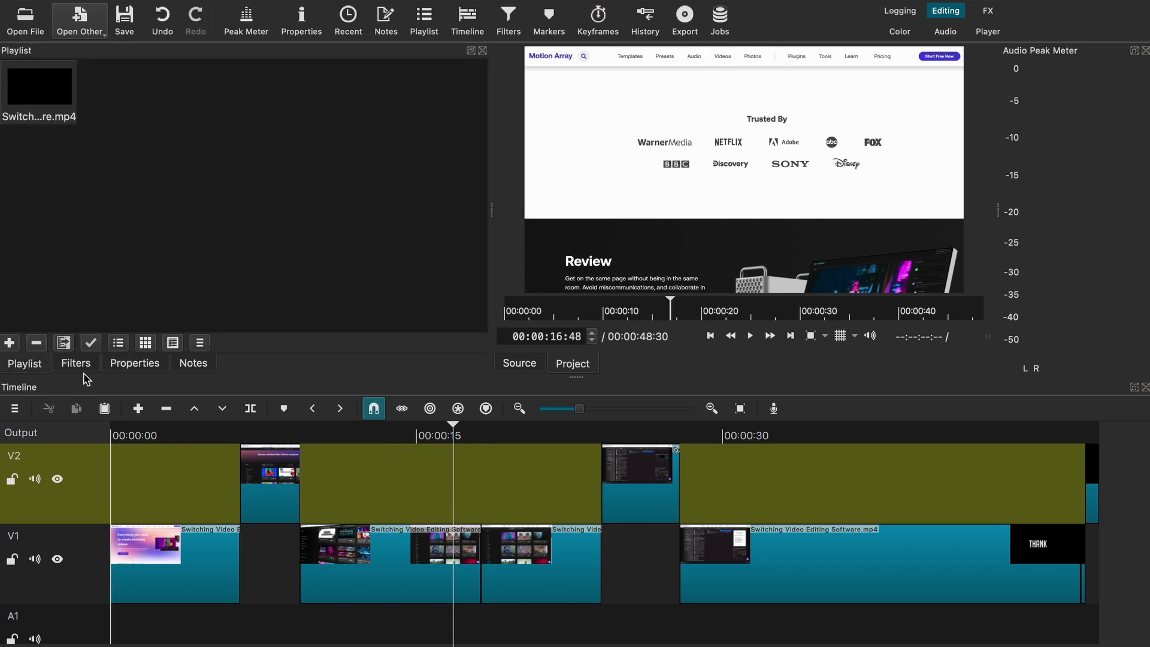
{"action": "left_click", "coordinate": [167, 429]}
{"action": "left_click", "coordinate": [195, 563]}
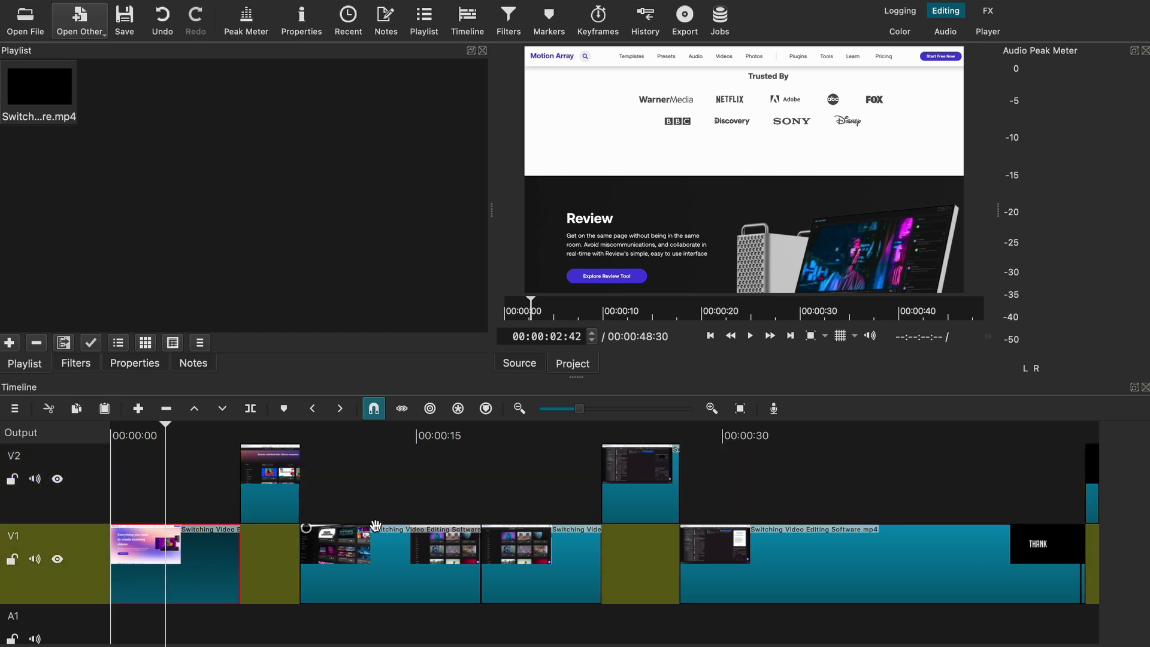
{"action": "left_click", "coordinate": [96, 367]}
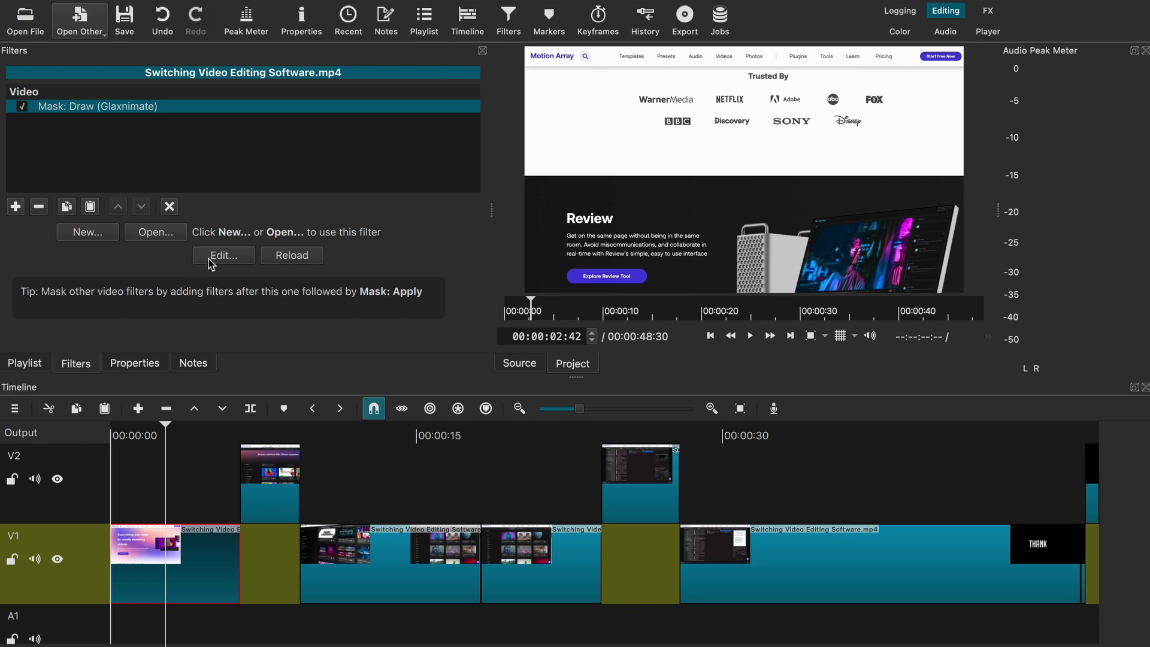
Edit the Mask: Draw filter in Glaxnimate and inspect the blank anim3 canvas's single Layer
{"action": "left_click", "coordinate": [211, 257]}
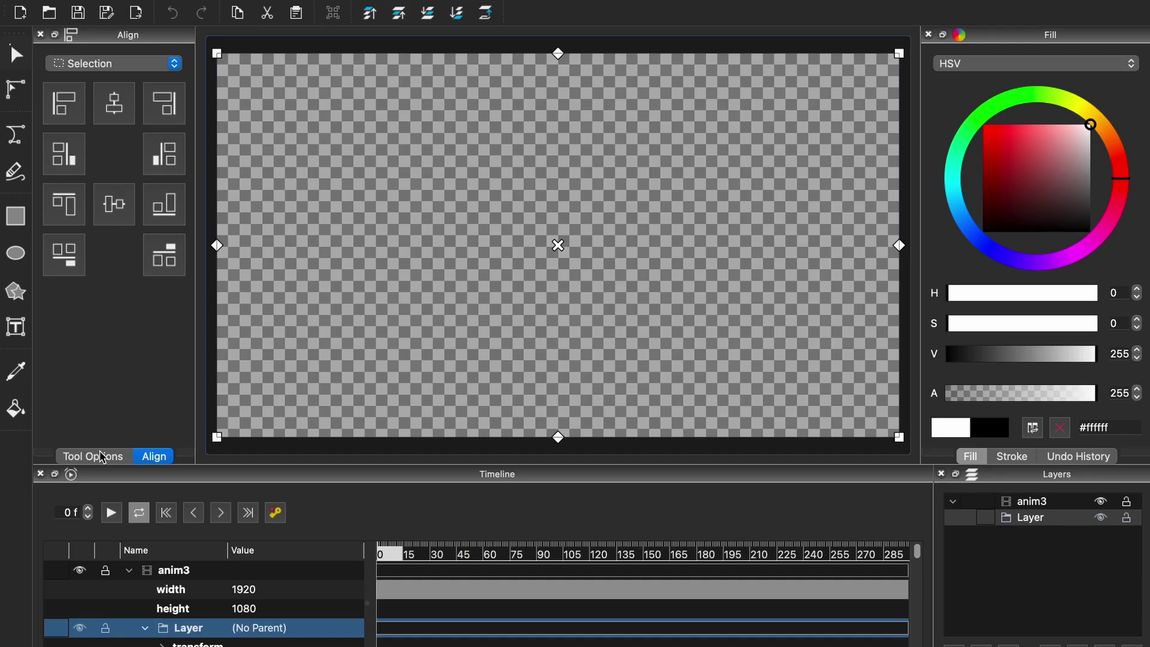
{"action": "left_click", "coordinate": [102, 457]}
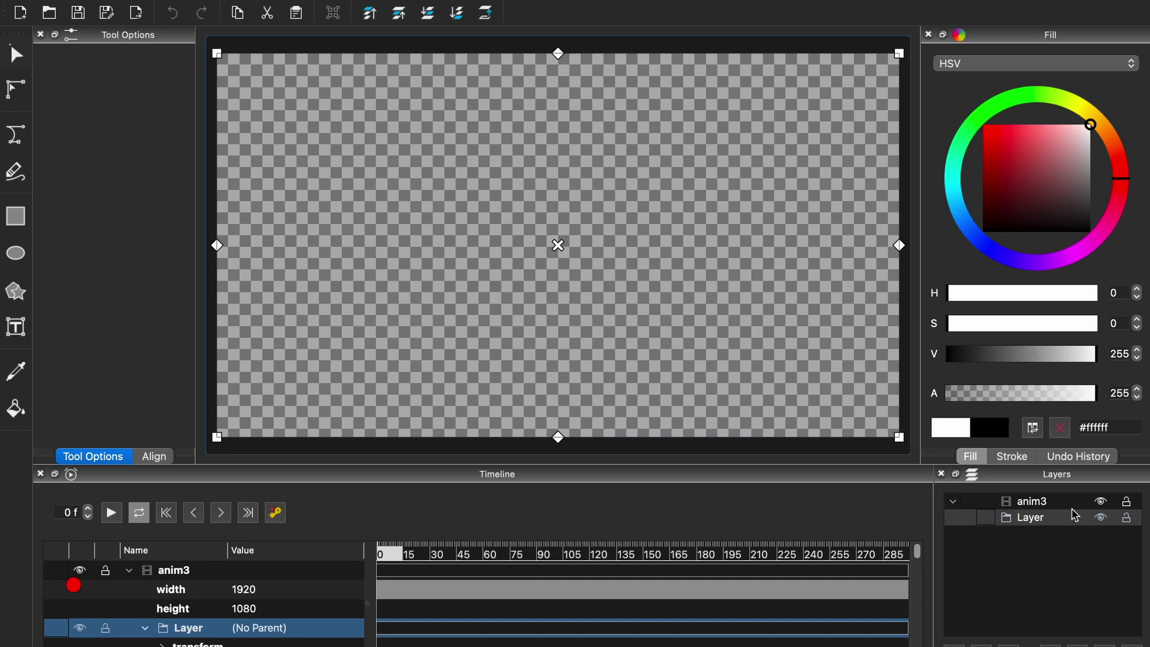
{"action": "left_click", "coordinate": [1072, 502]}
{"action": "left_click", "coordinate": [1073, 519]}
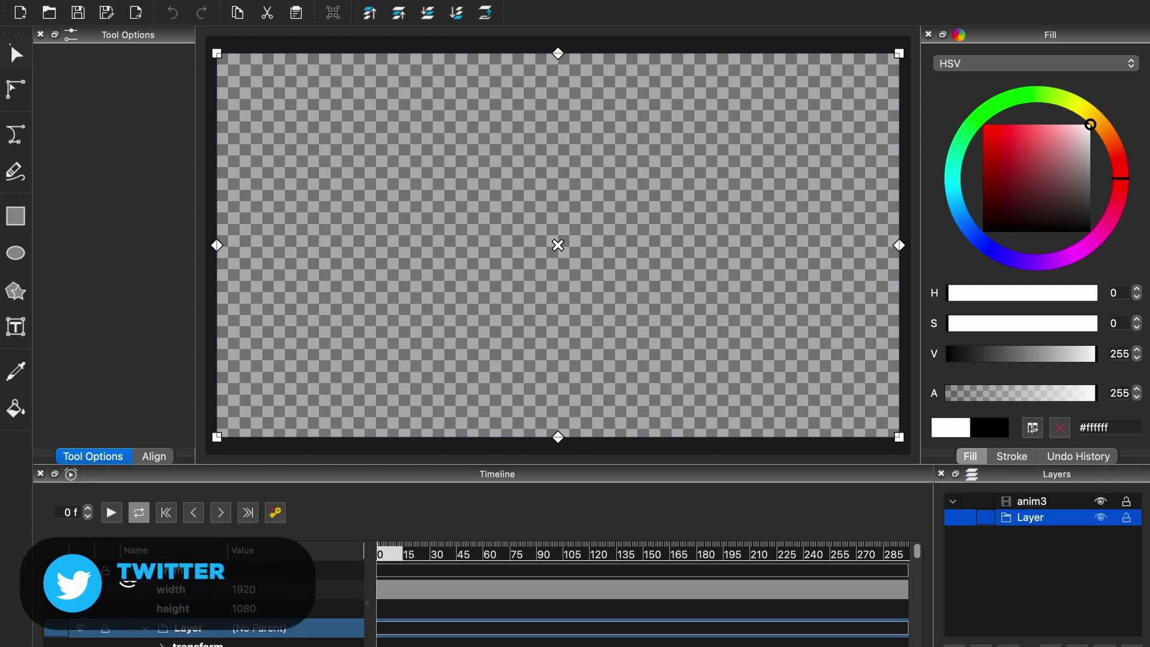
{"action": "left_click", "coordinate": [1023, 586]}
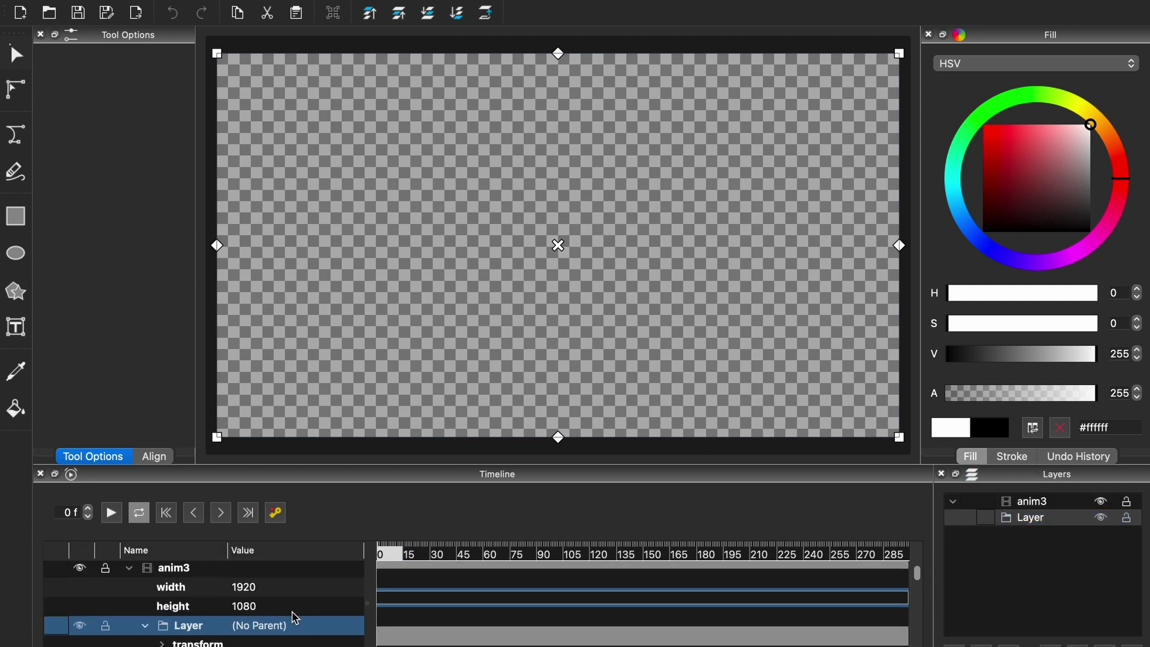